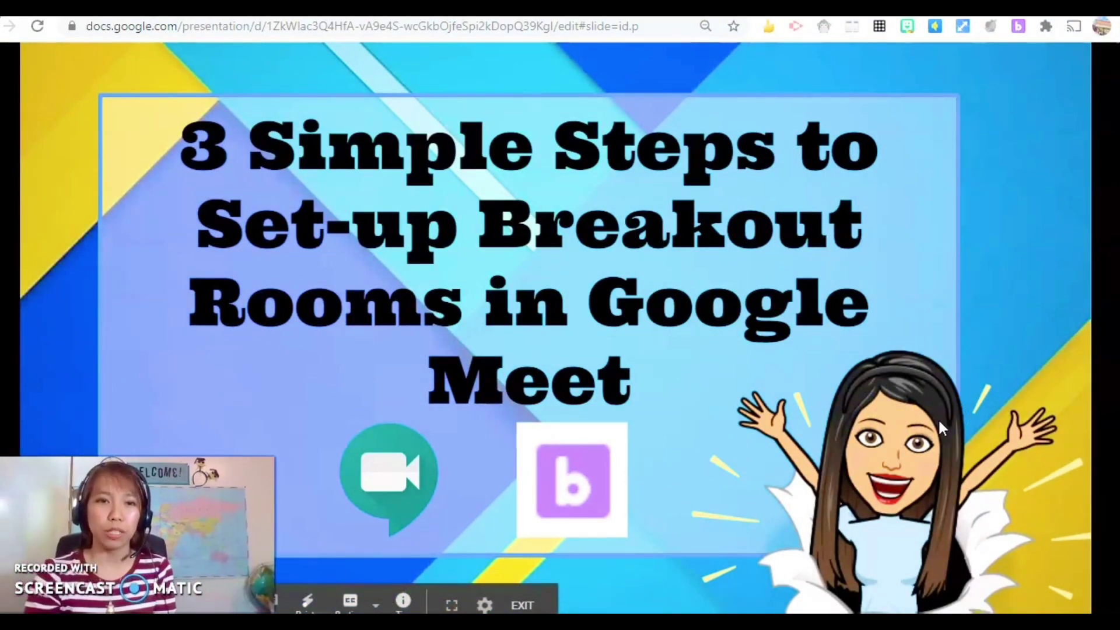
# - Advance to the agenda slide and follow its Breakout Room Extension link to the store page
pyautogui.click(874, 386)
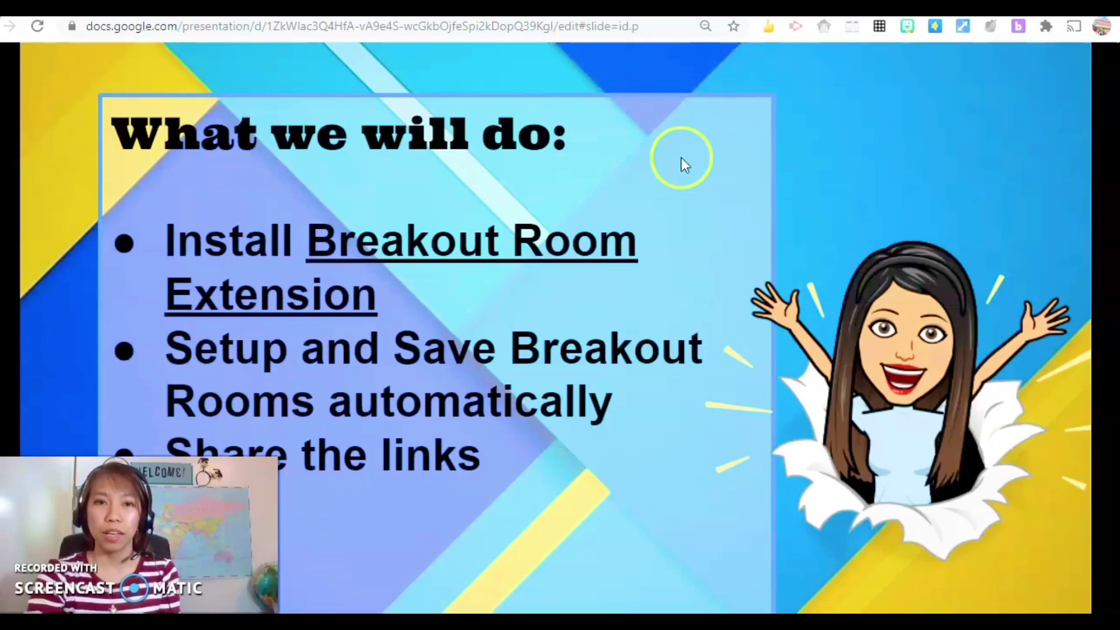
pyautogui.click(480, 244)
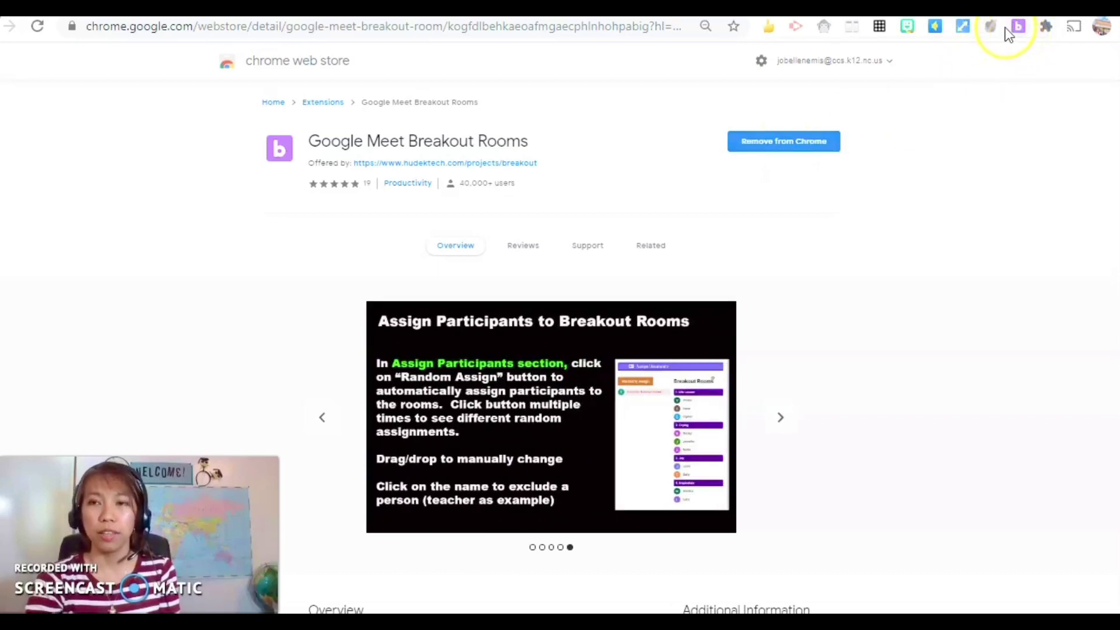
# - Pin the Google Meet Breakout Rooms extension to the Chrome toolbar
pyautogui.click(1048, 32)
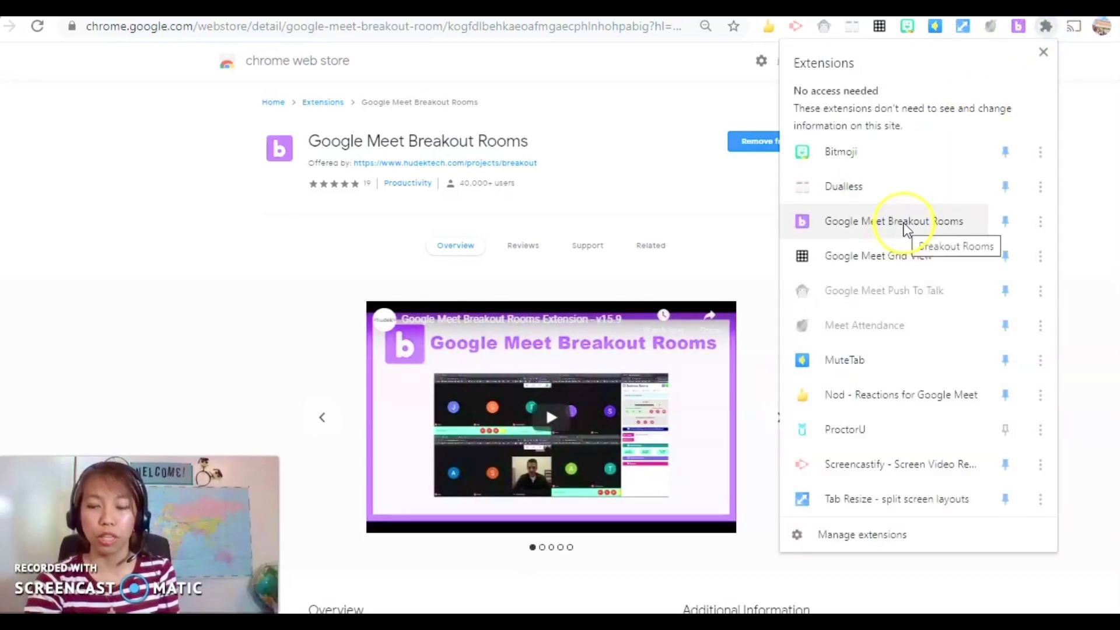
pyautogui.click(1005, 222)
pyautogui.click(1006, 222)
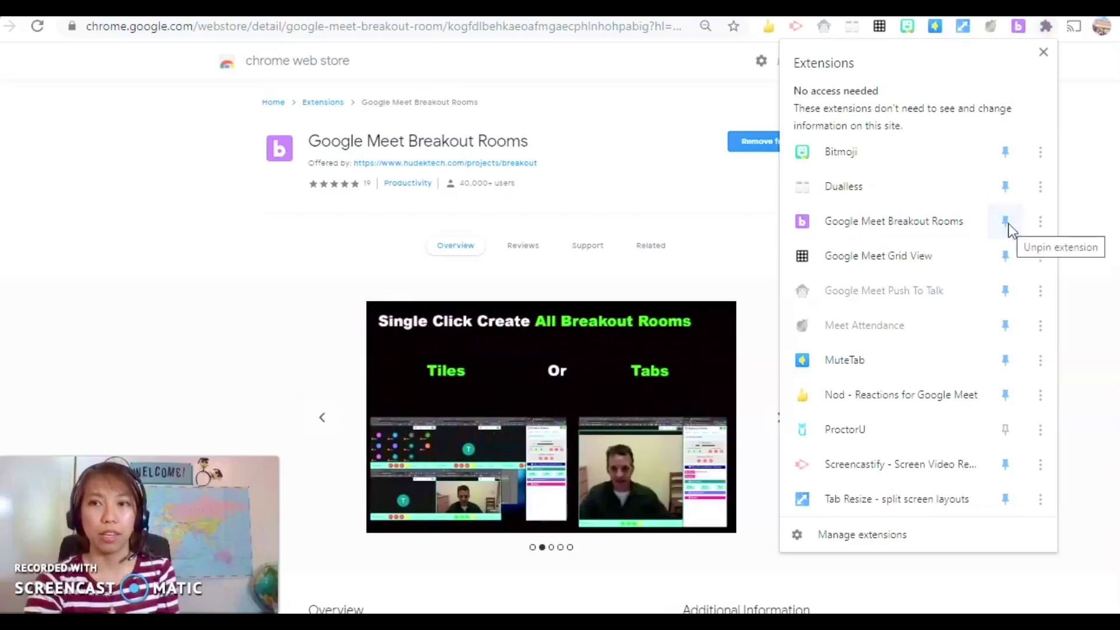
pyautogui.click(1086, 74)
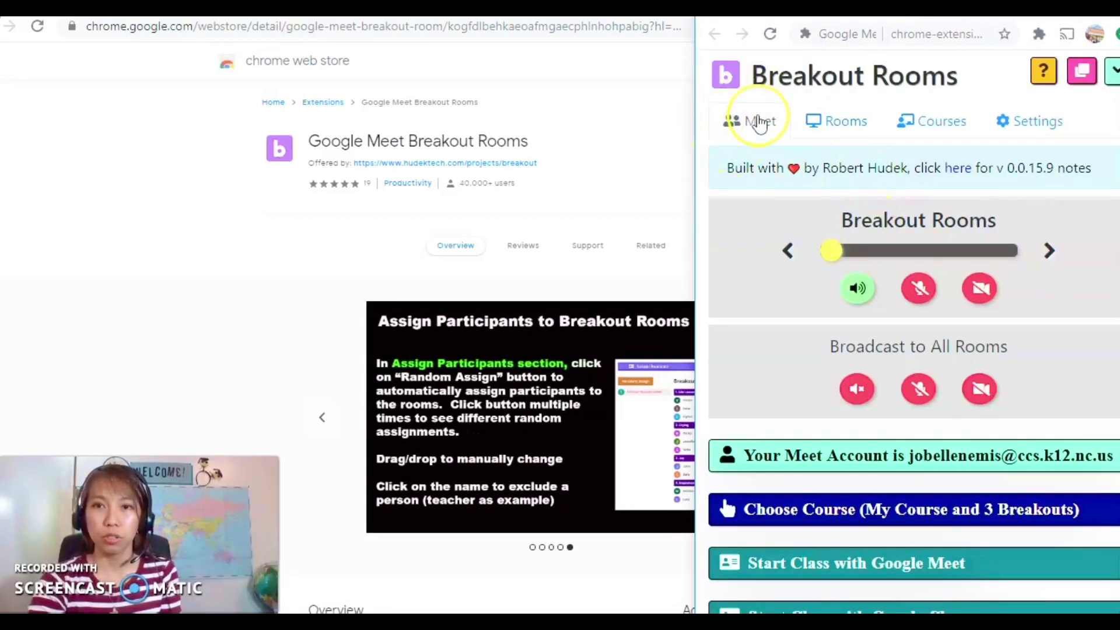
# - Open the Rooms list and erase the existing Meet links for Main and Room 1
pyautogui.click(838, 123)
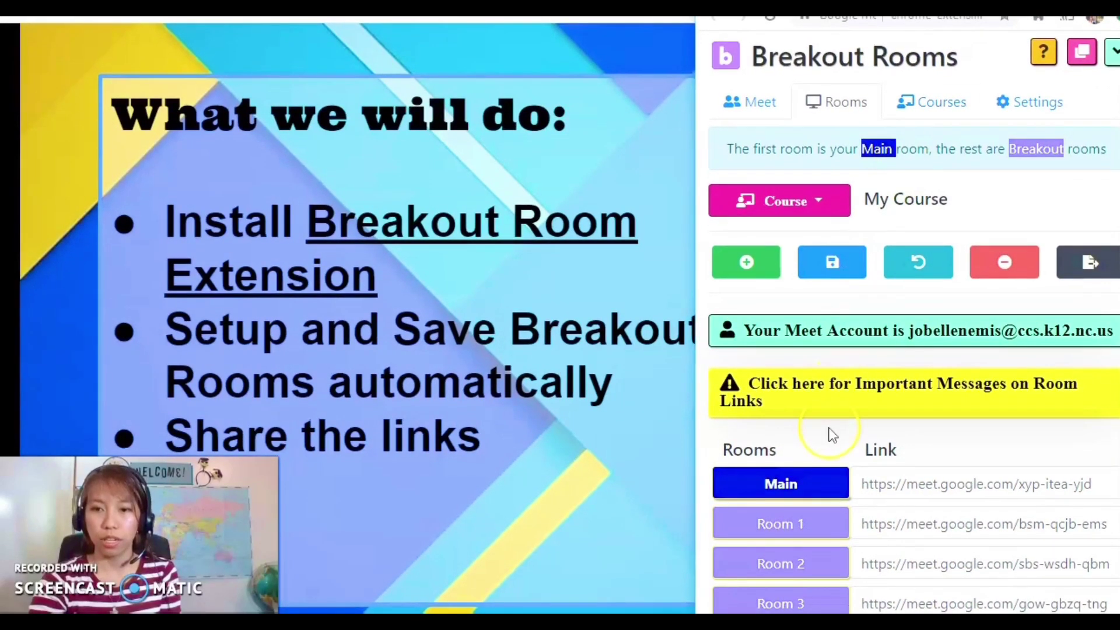
pyautogui.click(903, 484)
pyautogui.tripleClick(904, 484)
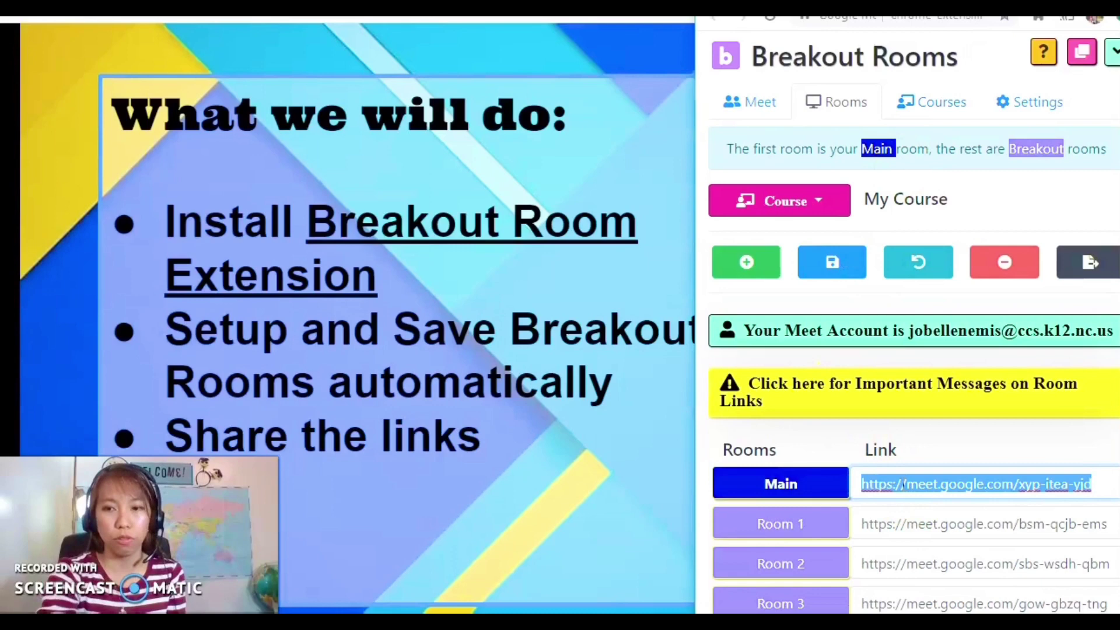
pyautogui.press('Delete')
pyautogui.click(920, 523)
pyautogui.tripleClick(927, 525)
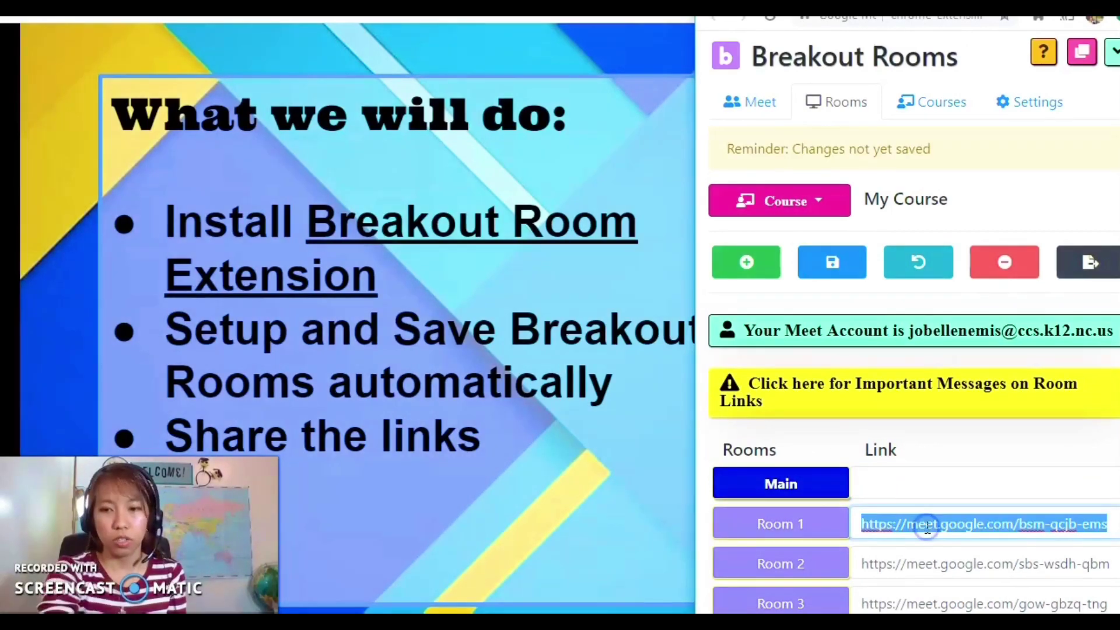
pyautogui.press('Delete')
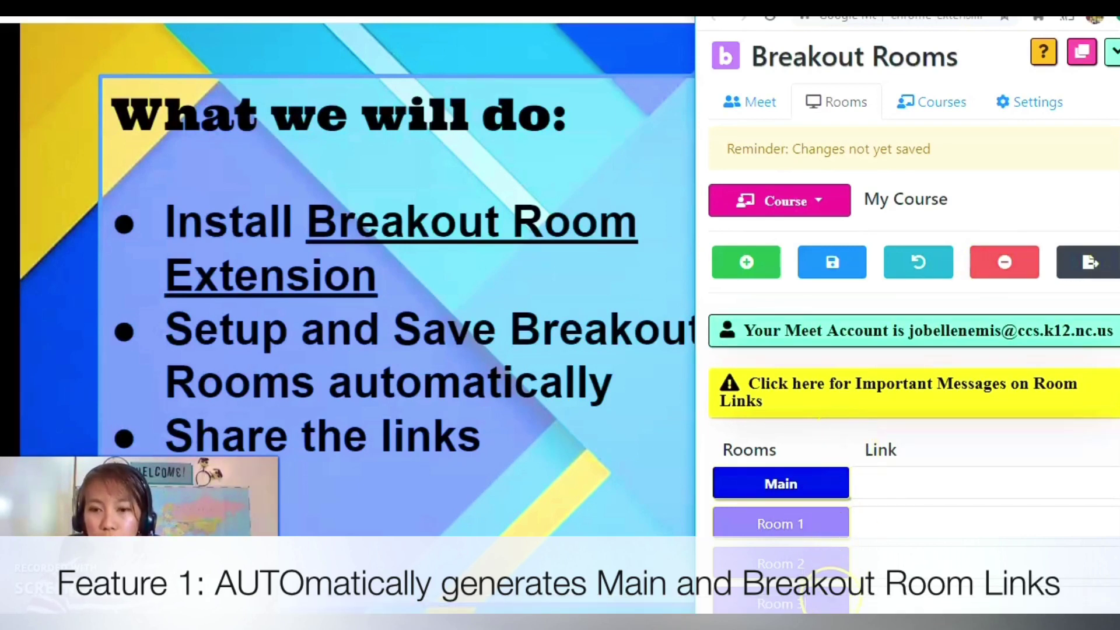
# - Delete Room 3, Room 2 and Room 1, leaving only the Main room
pyautogui.click(1005, 264)
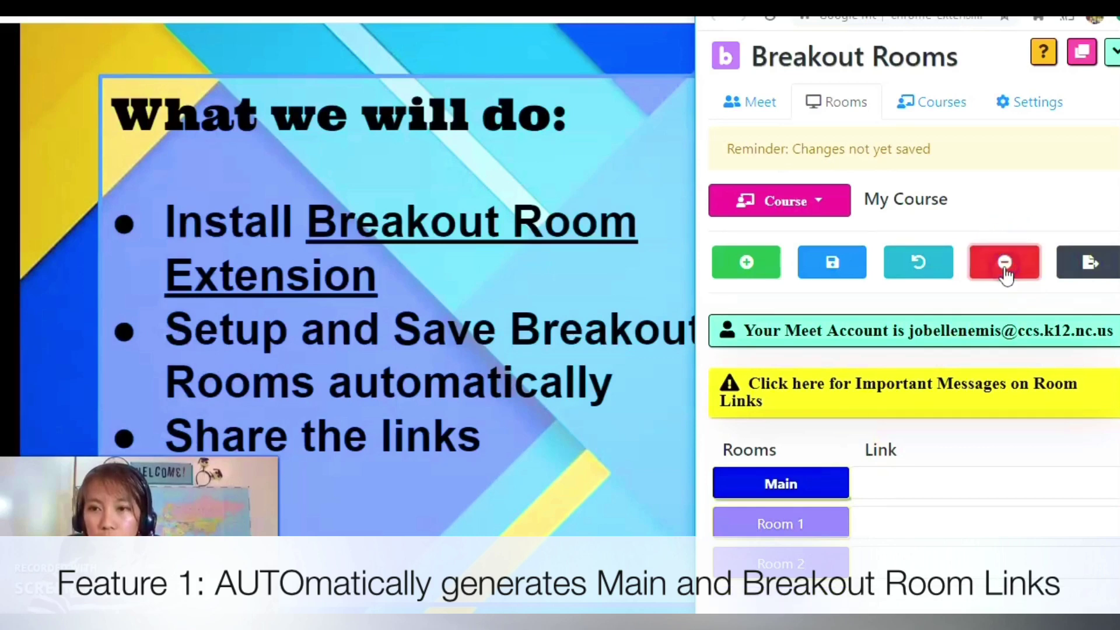
pyautogui.click(1006, 267)
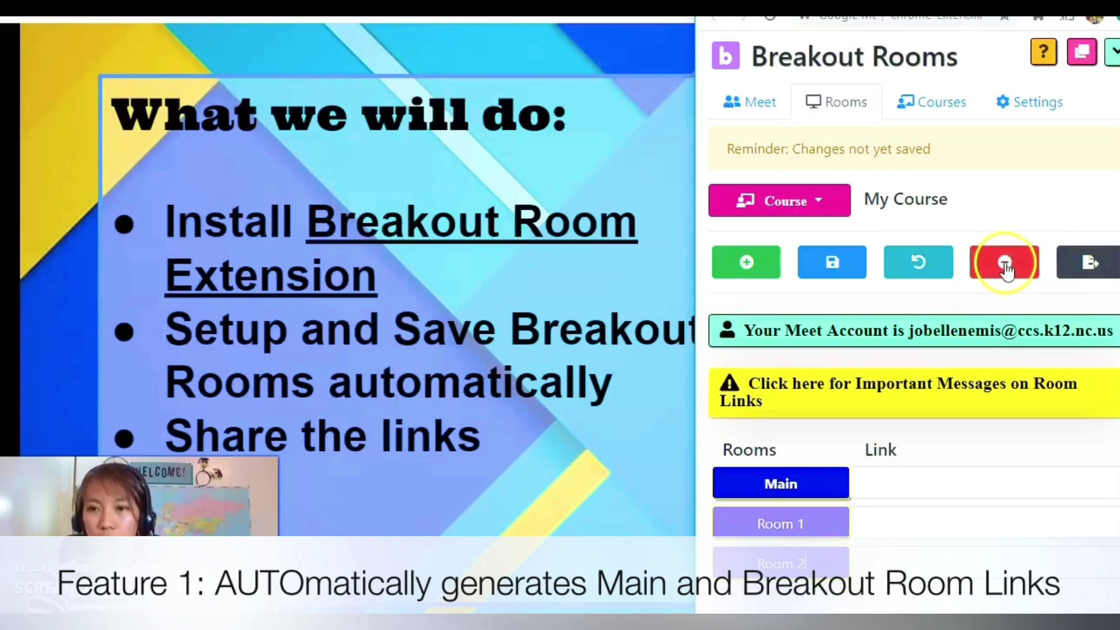
pyautogui.click(822, 521)
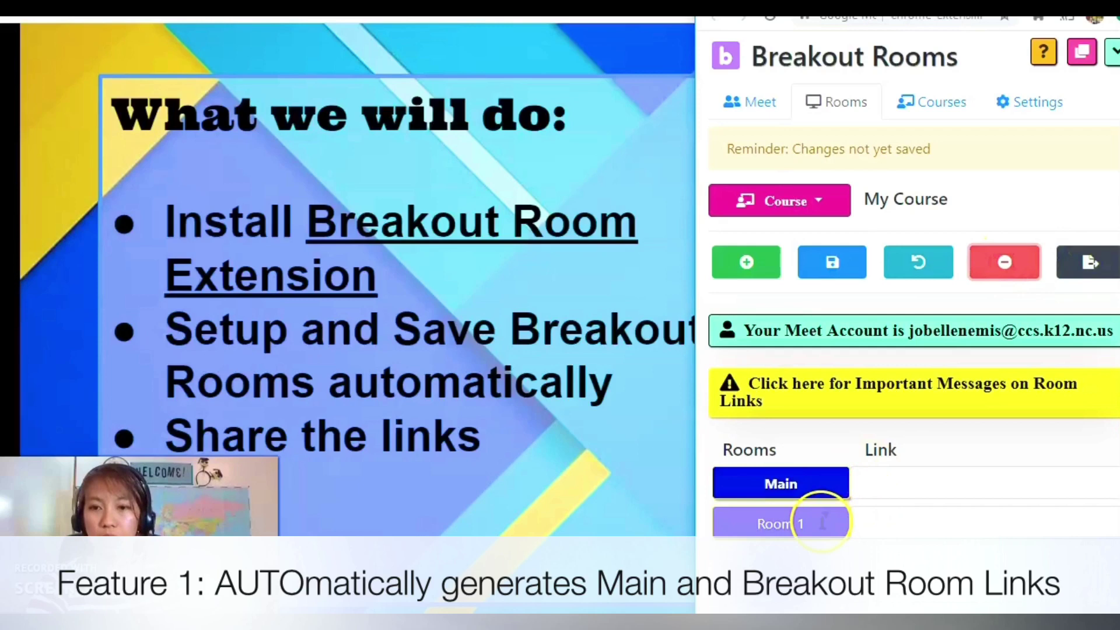
pyautogui.click(1005, 262)
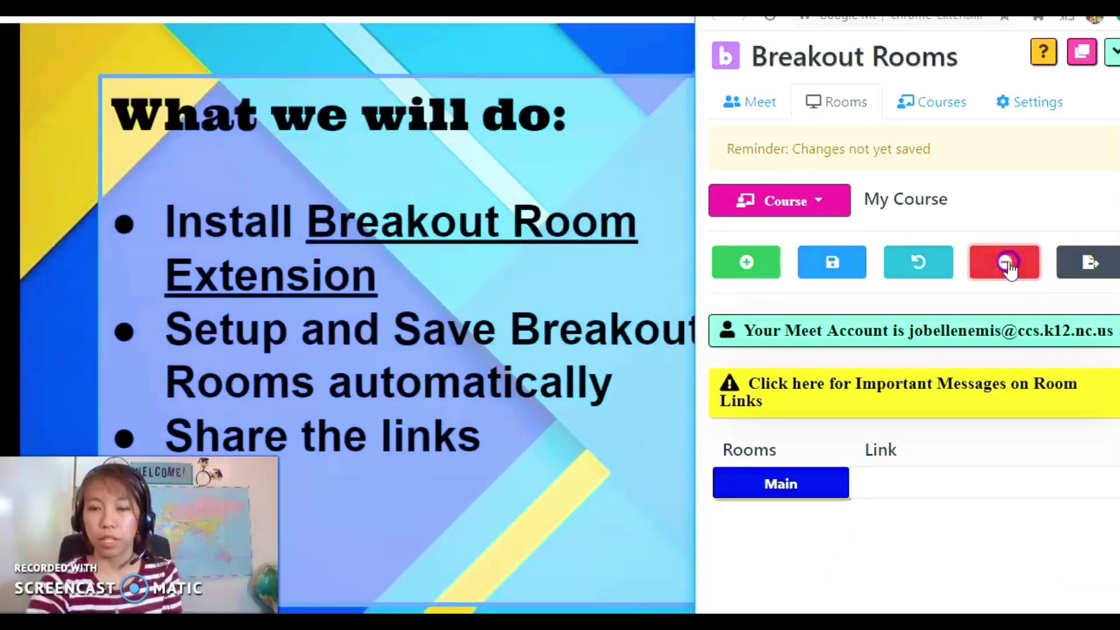
pyautogui.click(1004, 264)
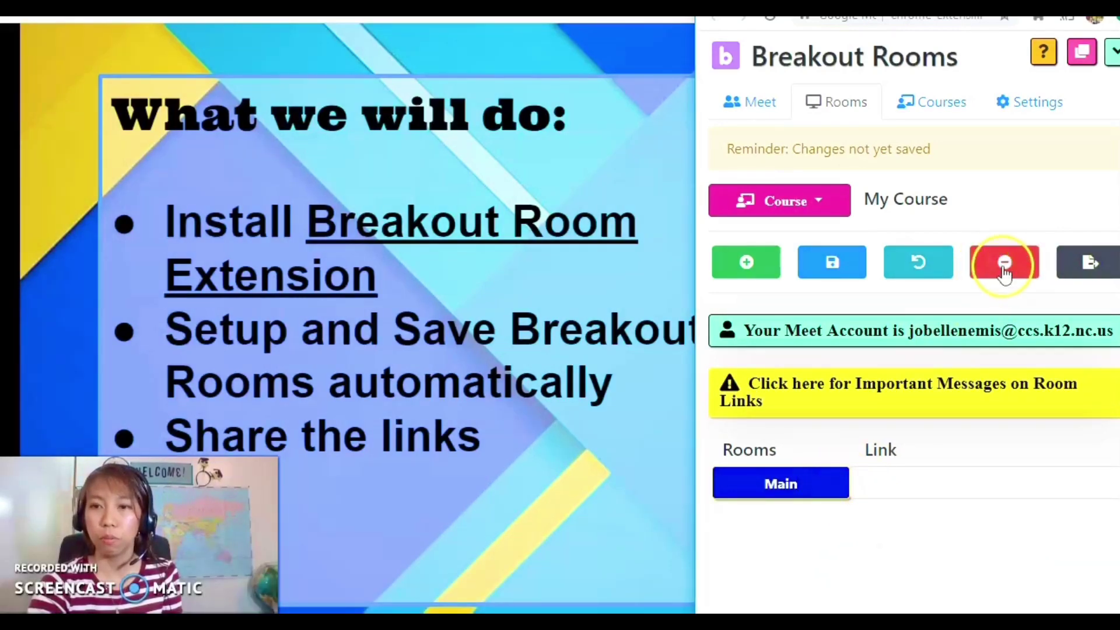
pyautogui.click(824, 481)
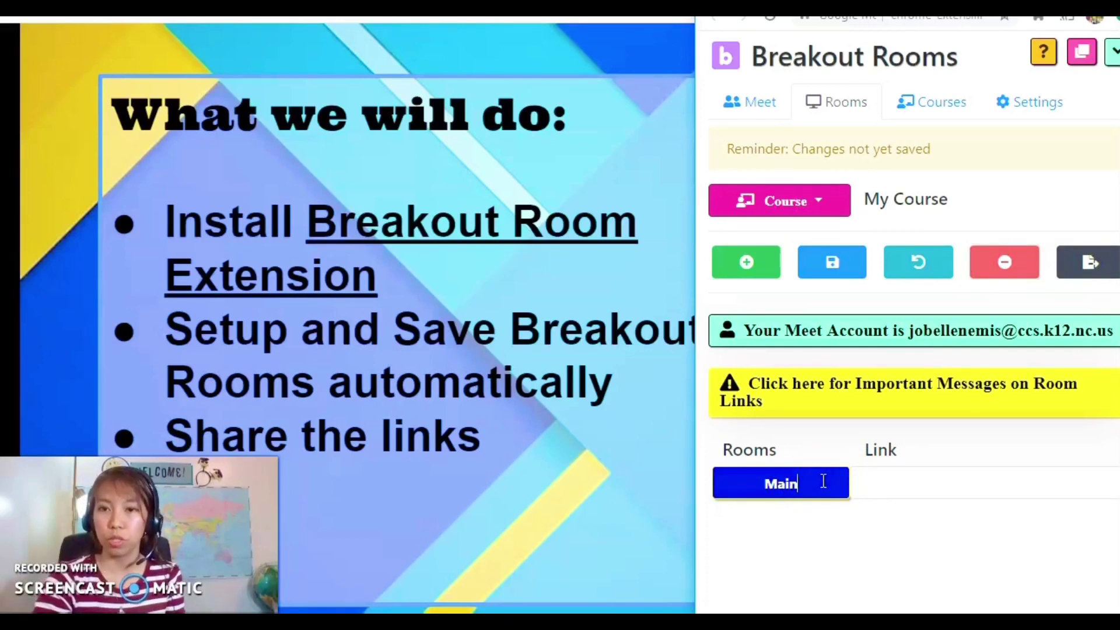
# - Add three breakout rooms named Room 1, Room 2 and Room 3, then save
pyautogui.click(747, 264)
pyautogui.click(810, 527)
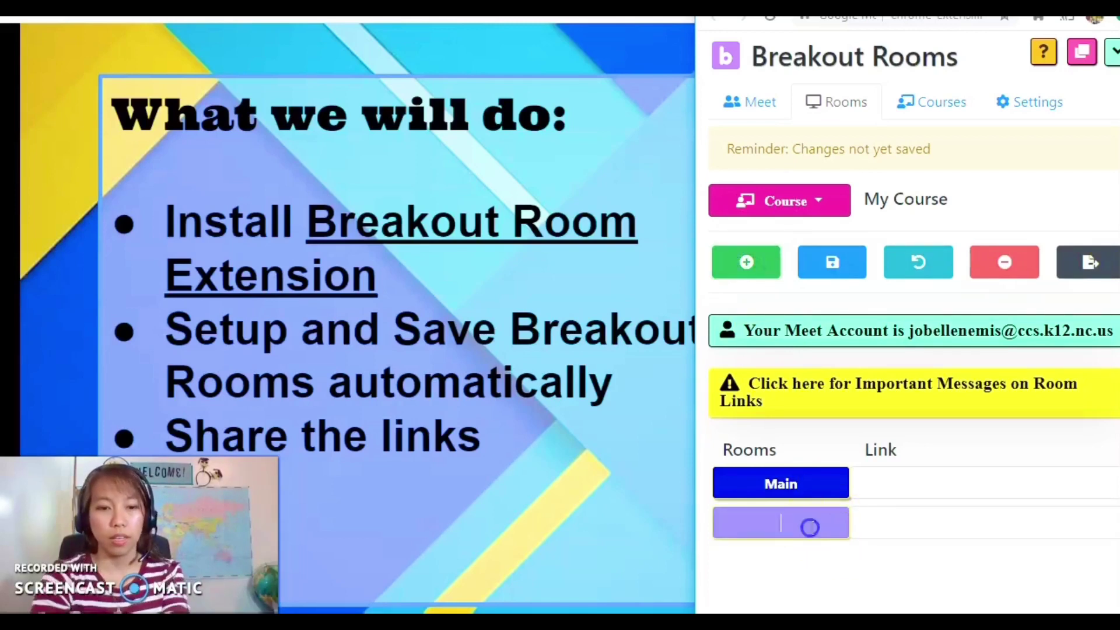
pyautogui.write('Room 1')
pyautogui.click(748, 260)
pyautogui.click(804, 558)
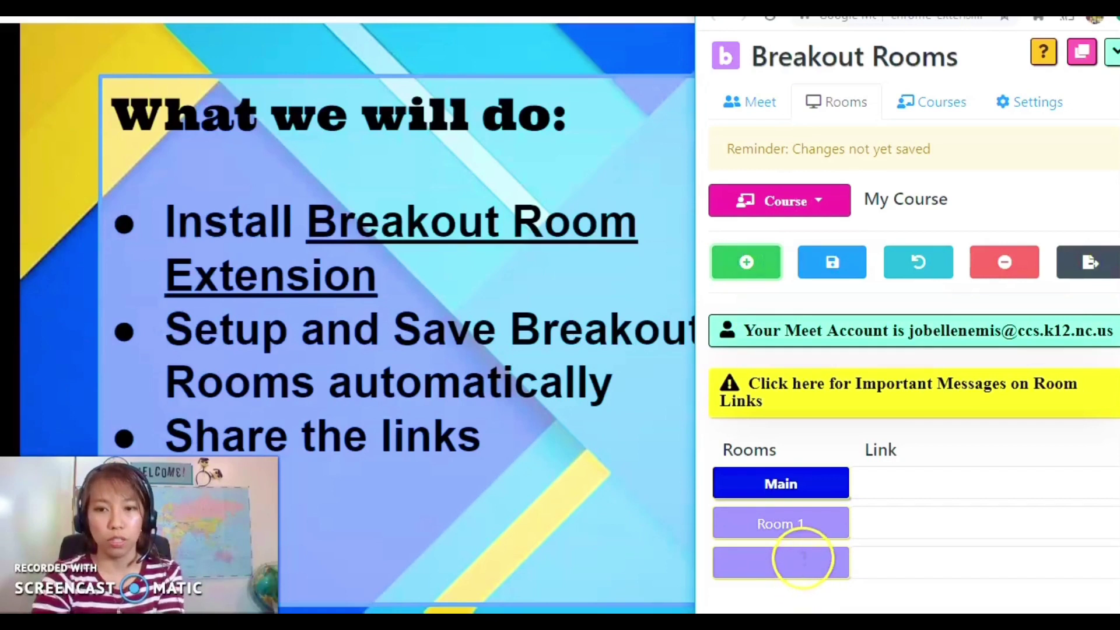
pyautogui.write('Room 2')
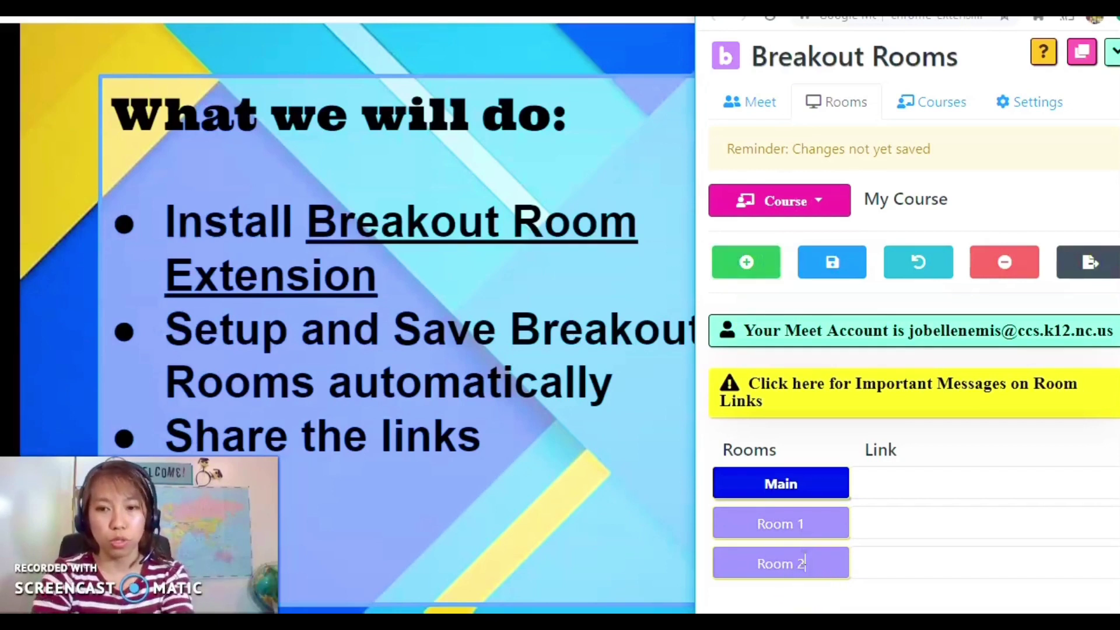
pyautogui.click(747, 261)
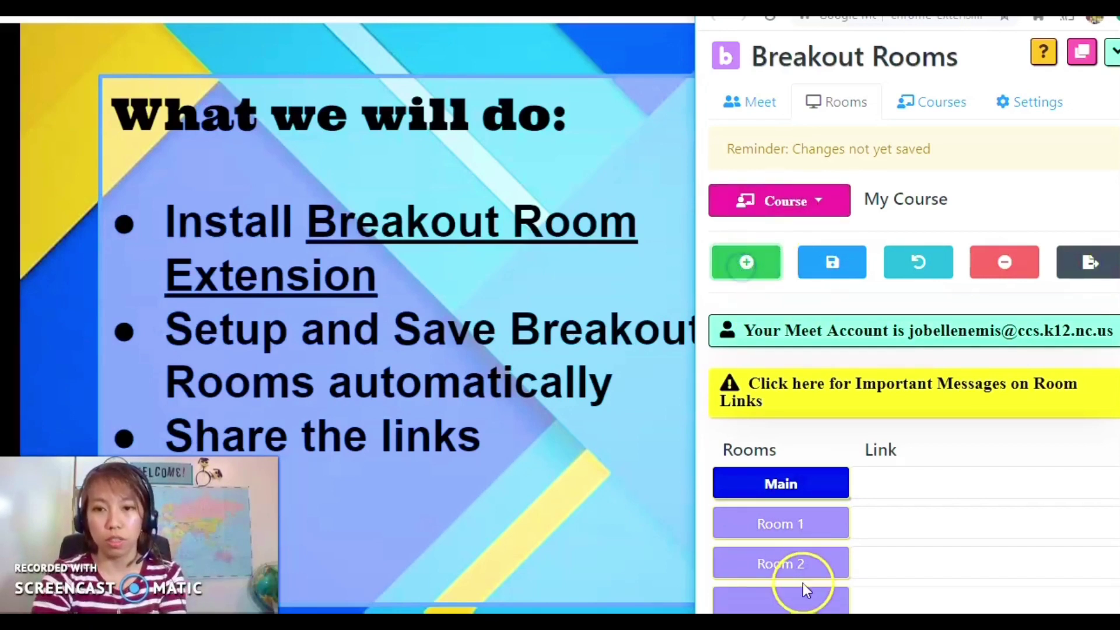
pyautogui.click(795, 588)
pyautogui.write('Room ')
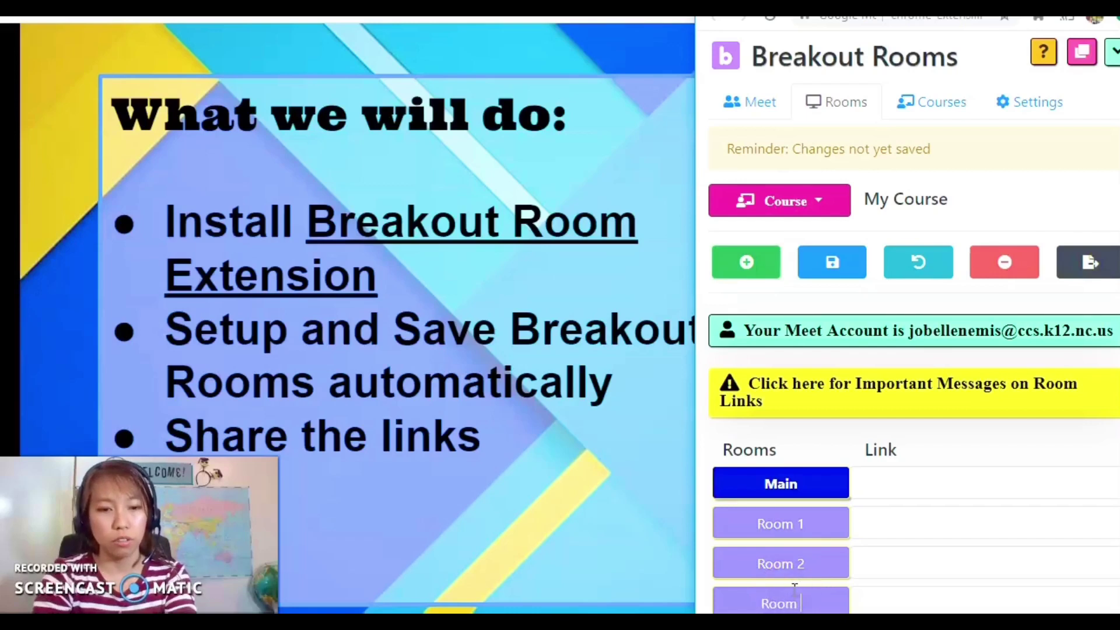
pyautogui.write('3')
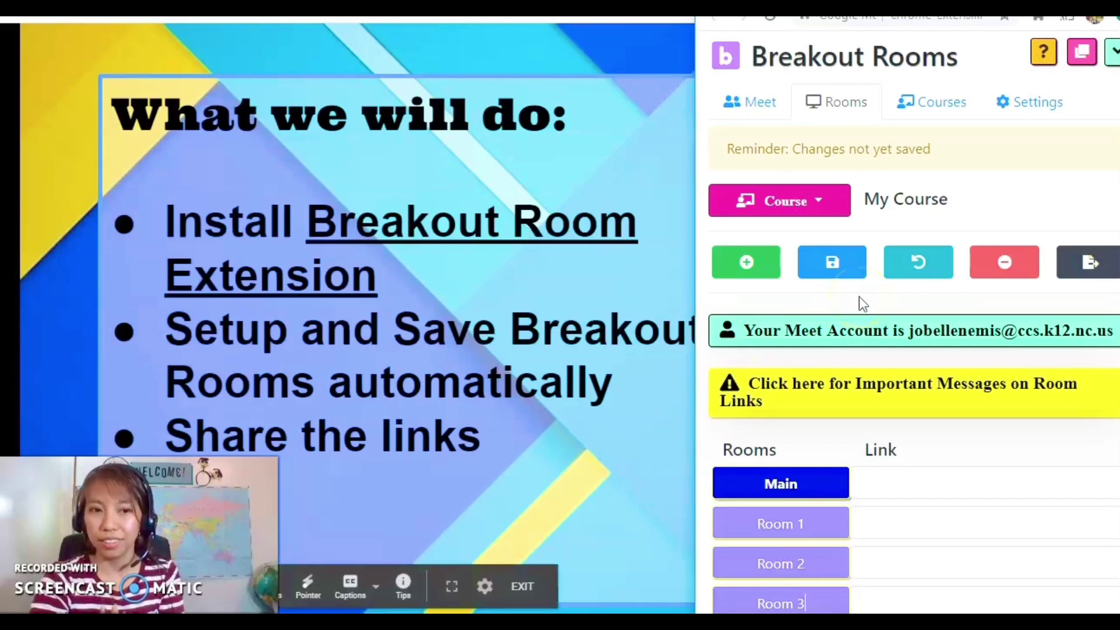
pyautogui.click(842, 272)
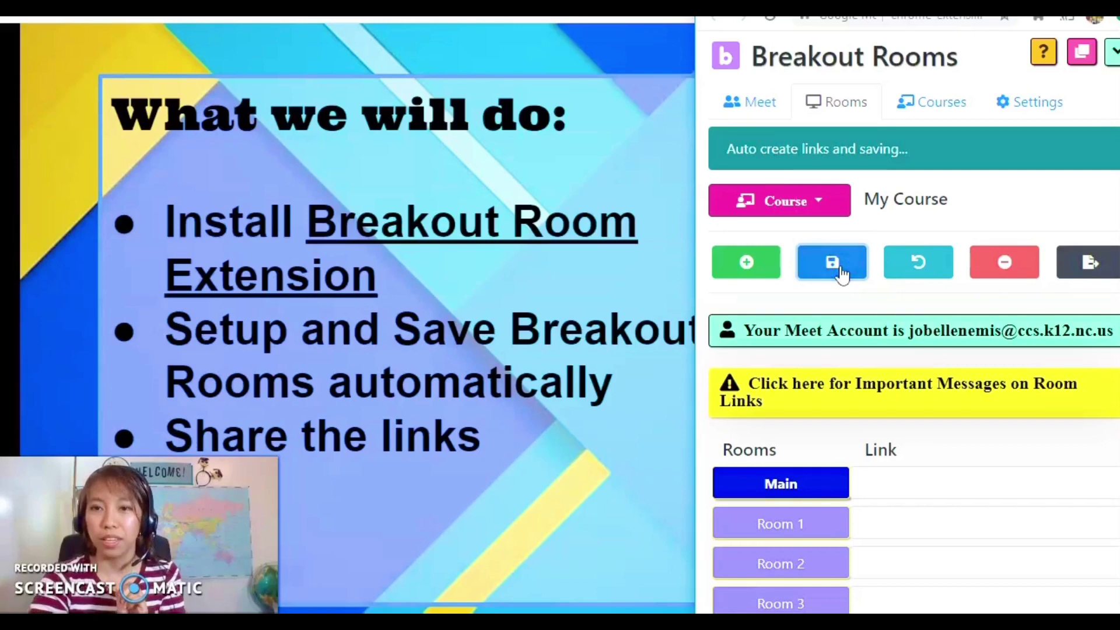
# - Inspect the Main room's auto-generated Meet link and save the room links again
pyautogui.click(1102, 490)
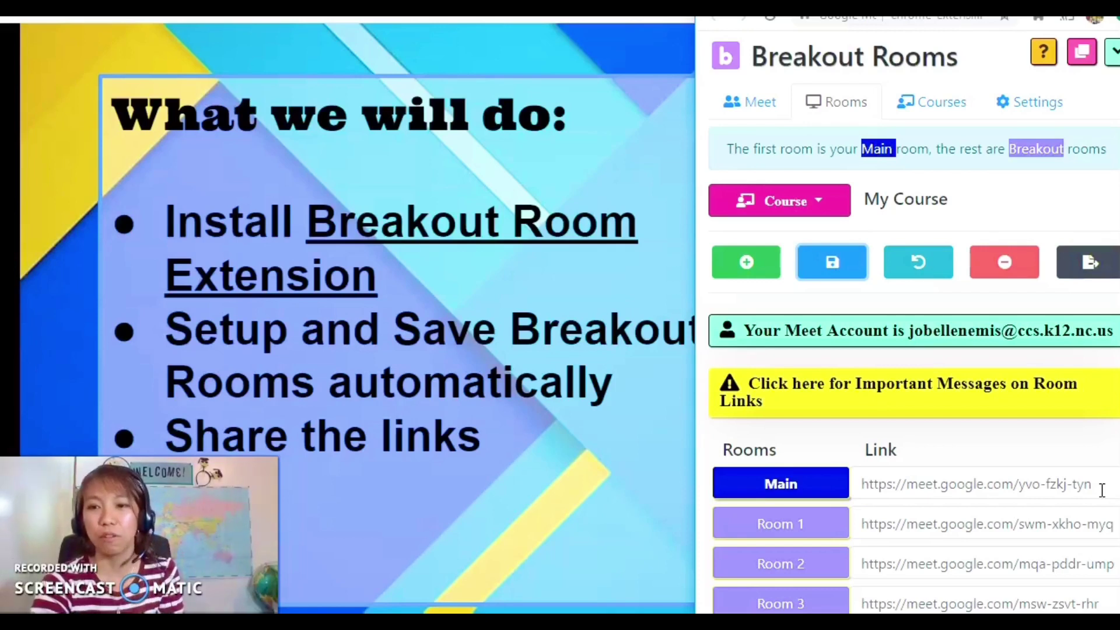
pyautogui.click(1058, 490)
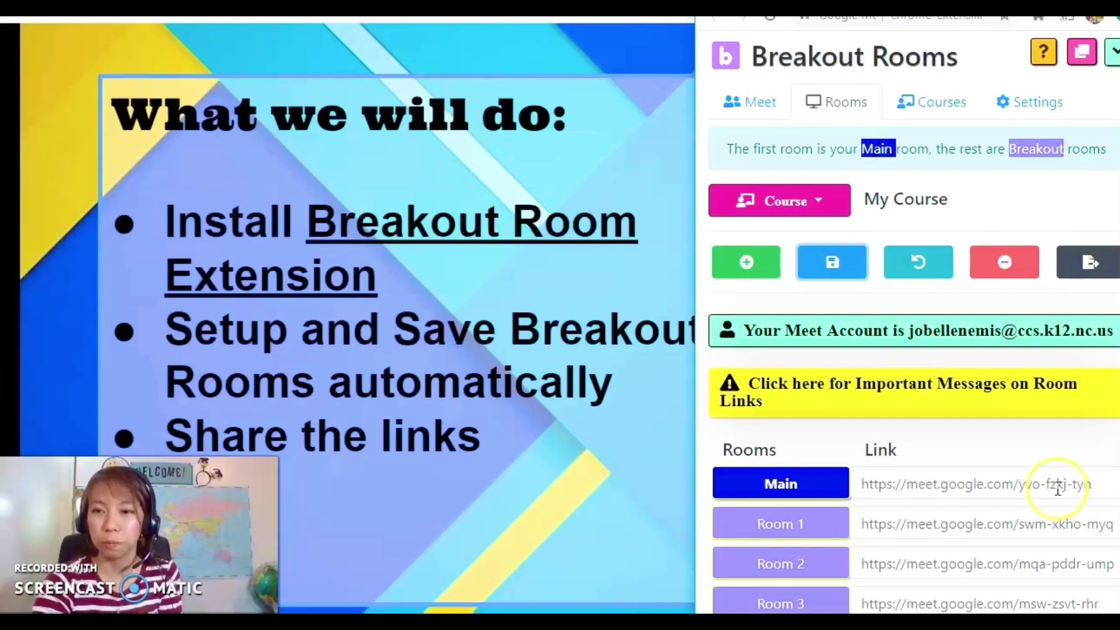
pyautogui.click(1100, 486)
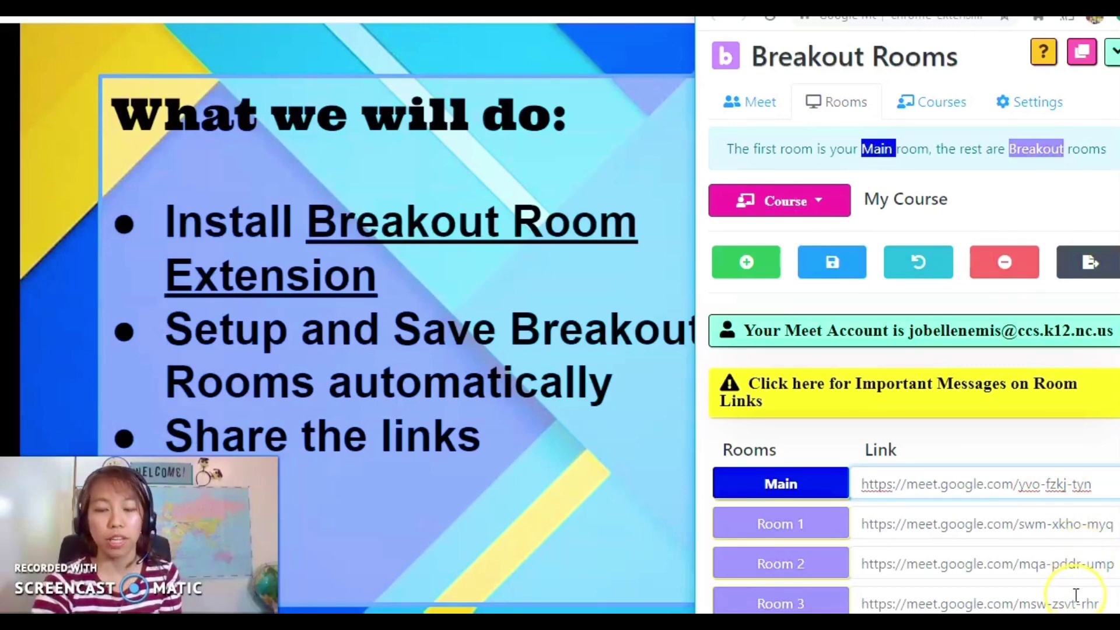
pyautogui.click(840, 277)
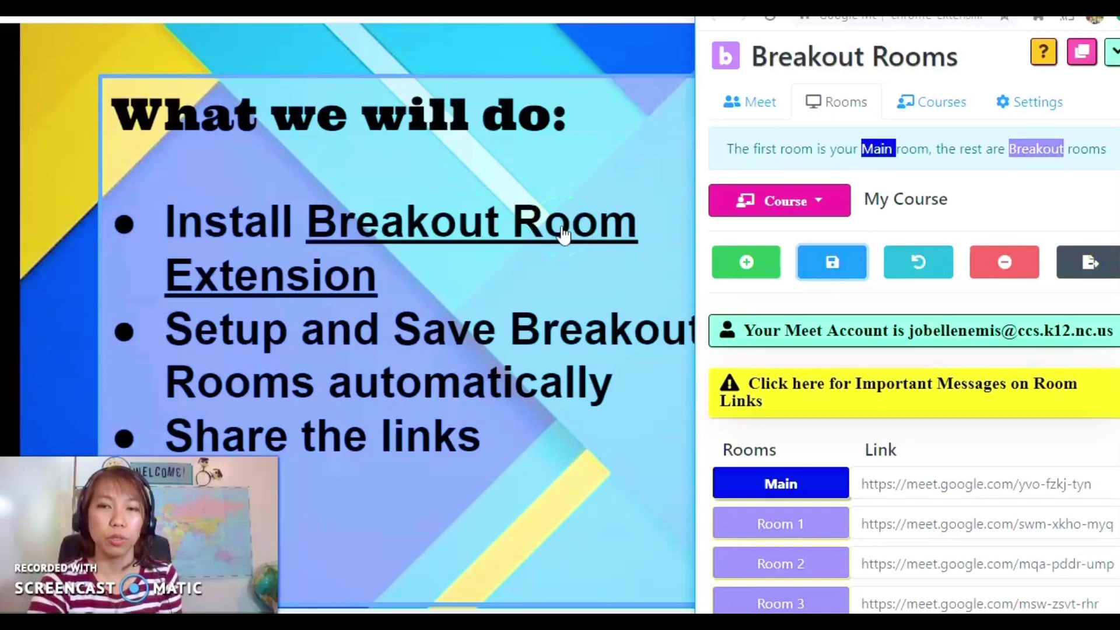
# - Switch to the Meet tab and start the class with Google Meet
pyautogui.click(769, 111)
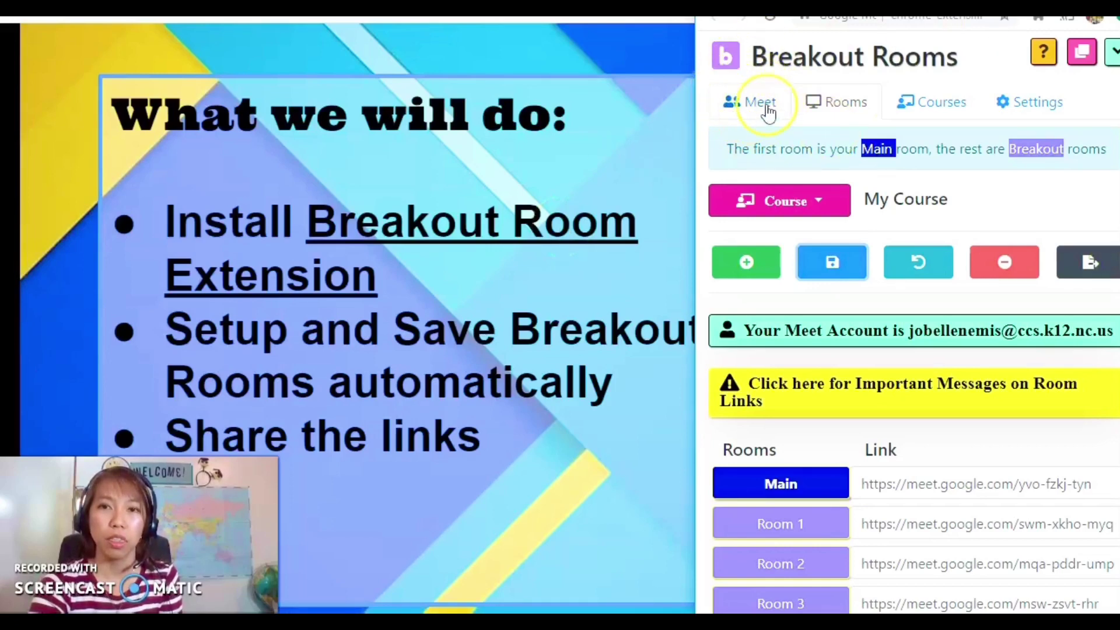
pyautogui.click(746, 105)
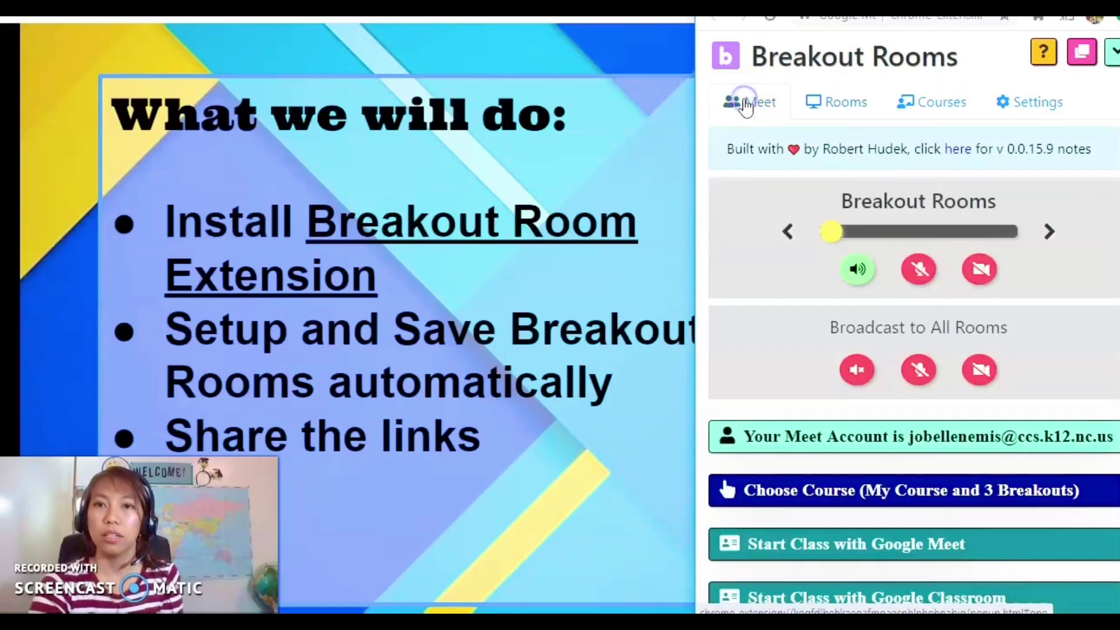
pyautogui.click(889, 547)
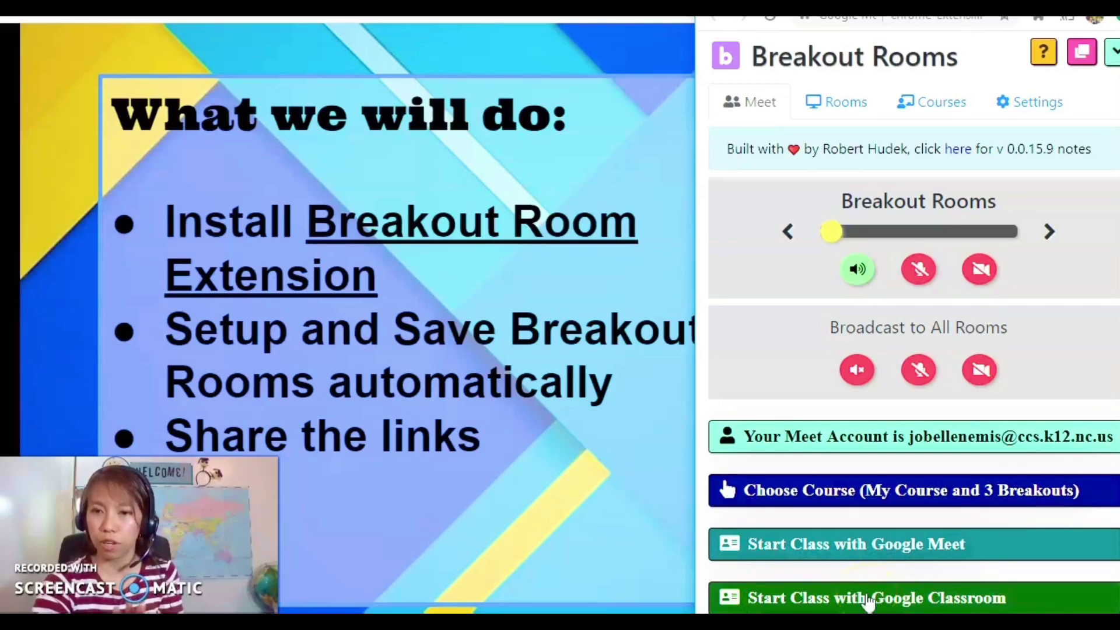
pyautogui.click(862, 551)
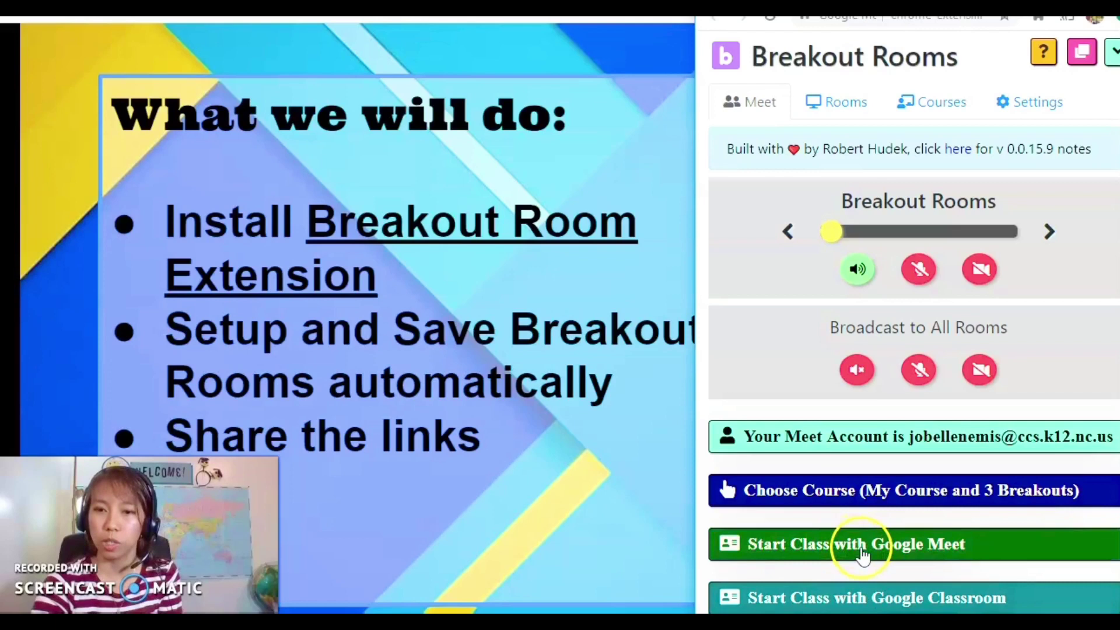
pyautogui.click(863, 552)
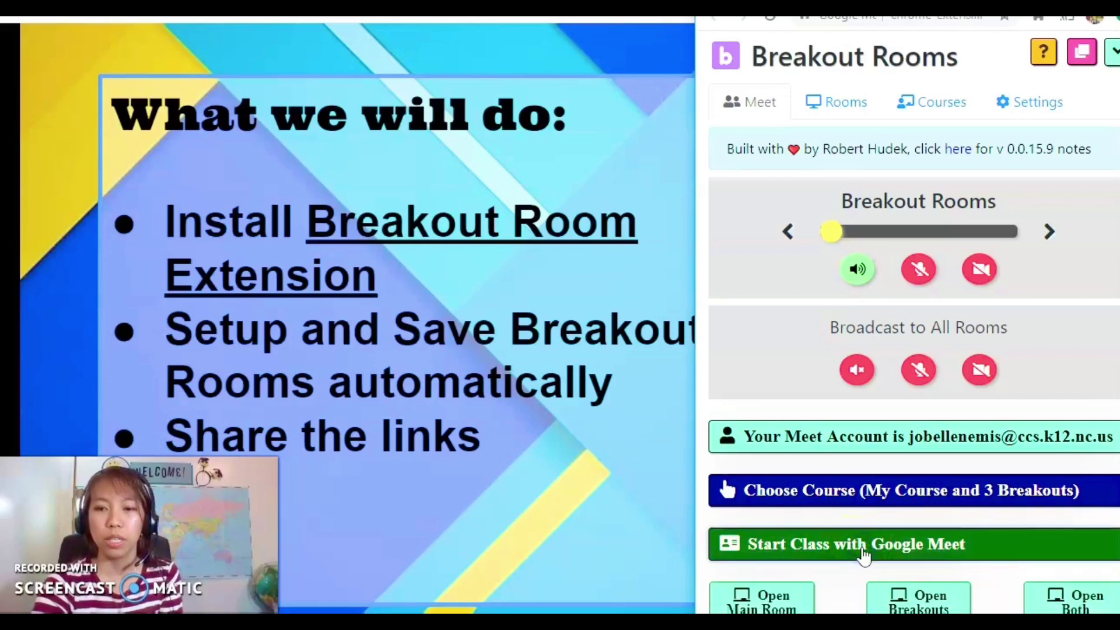
# - Open the Main room, the breakouts, and then both together as tiled Meet windows
pyautogui.click(783, 598)
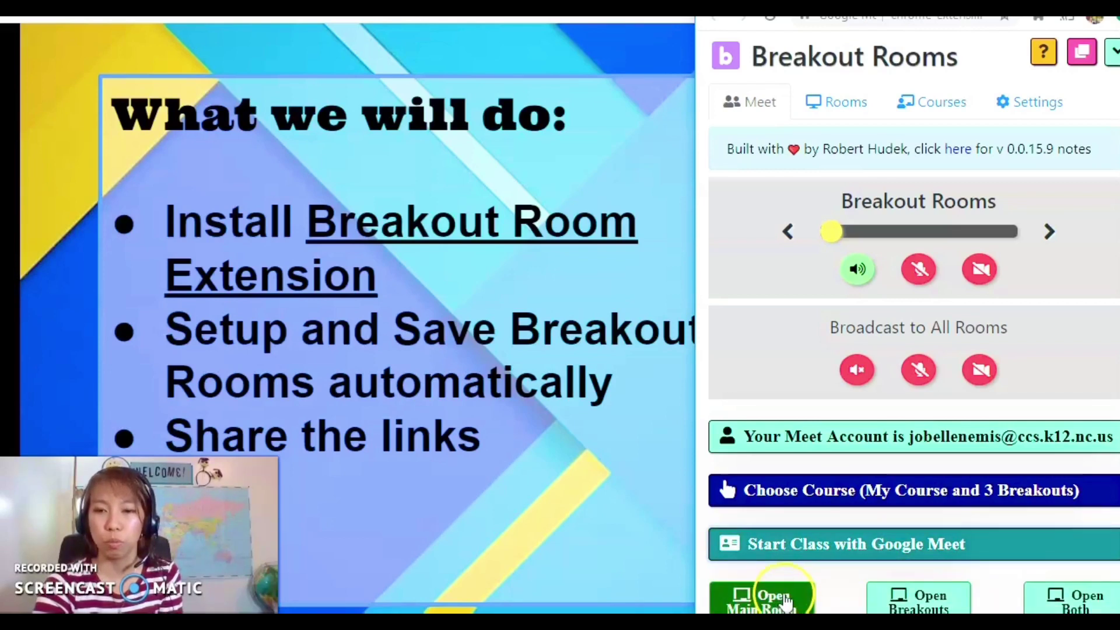
pyautogui.click(968, 596)
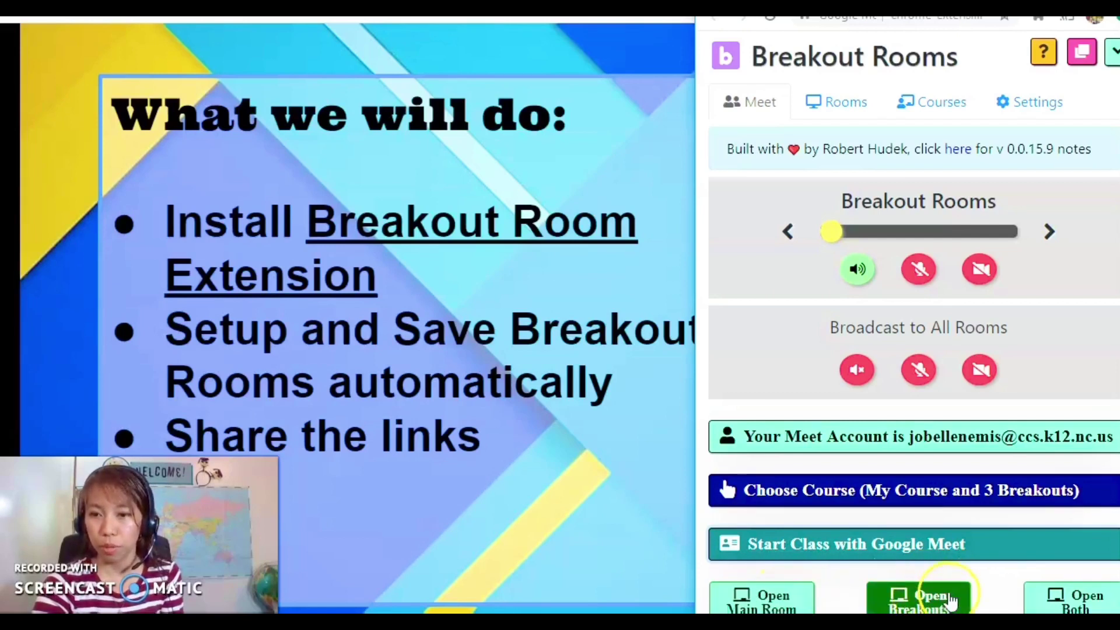
pyautogui.click(1065, 600)
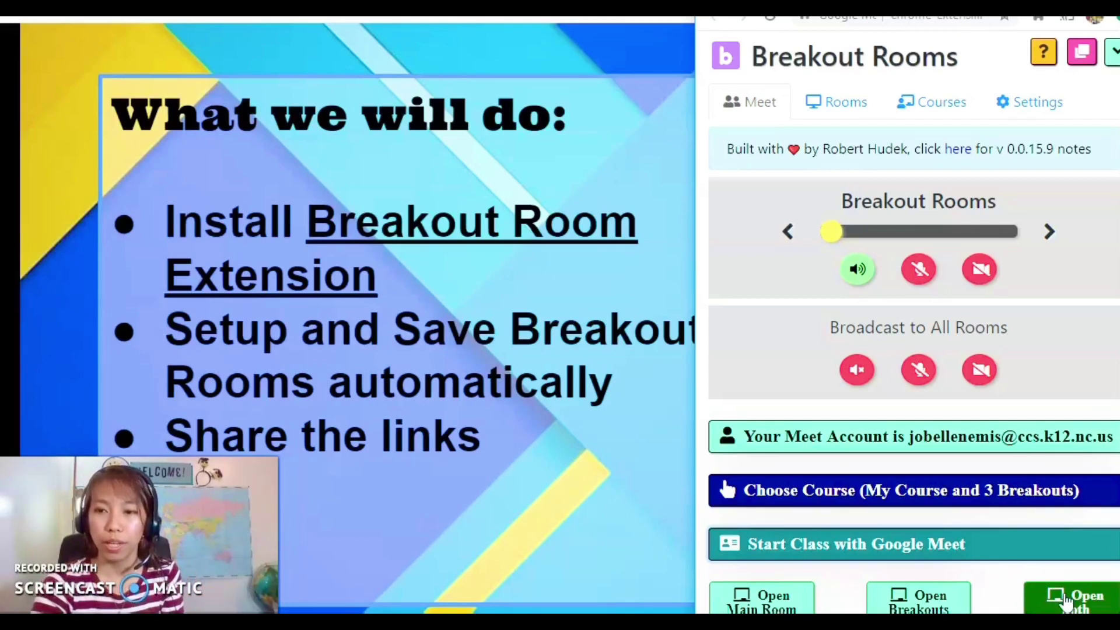
pyautogui.click(1076, 604)
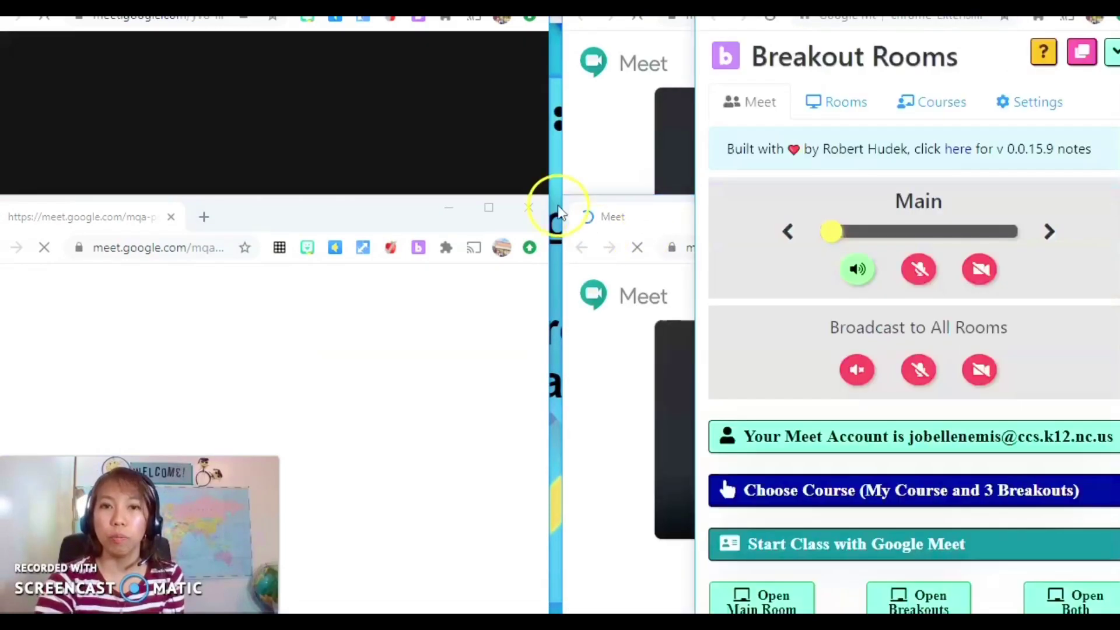
# - Bring each tiled Meet window forward so it joins its call
pyautogui.click(489, 114)
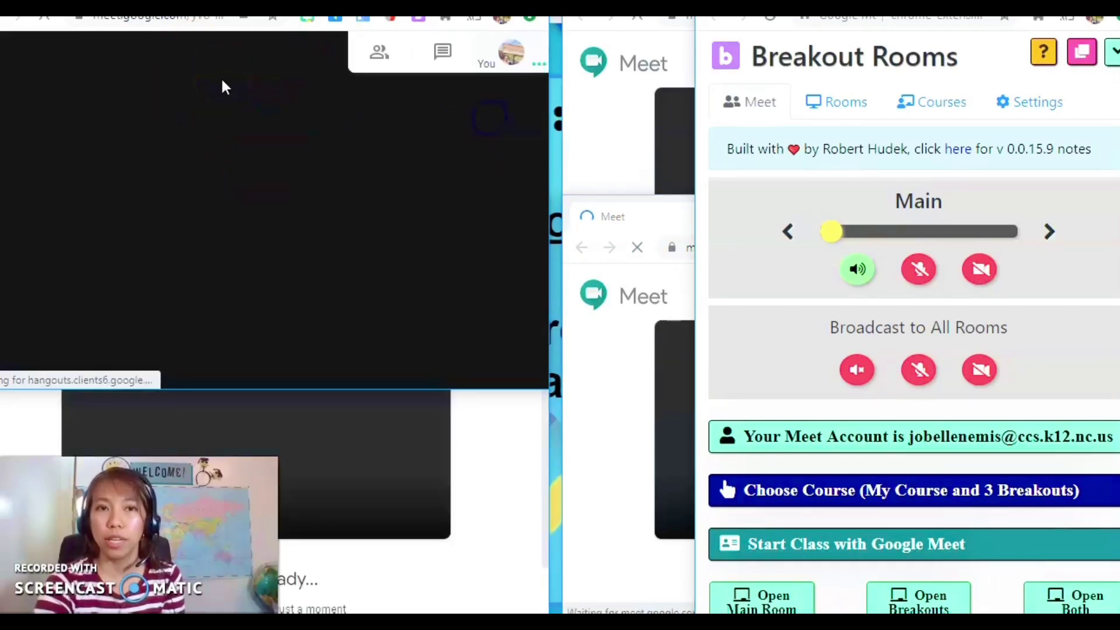
pyautogui.click(609, 133)
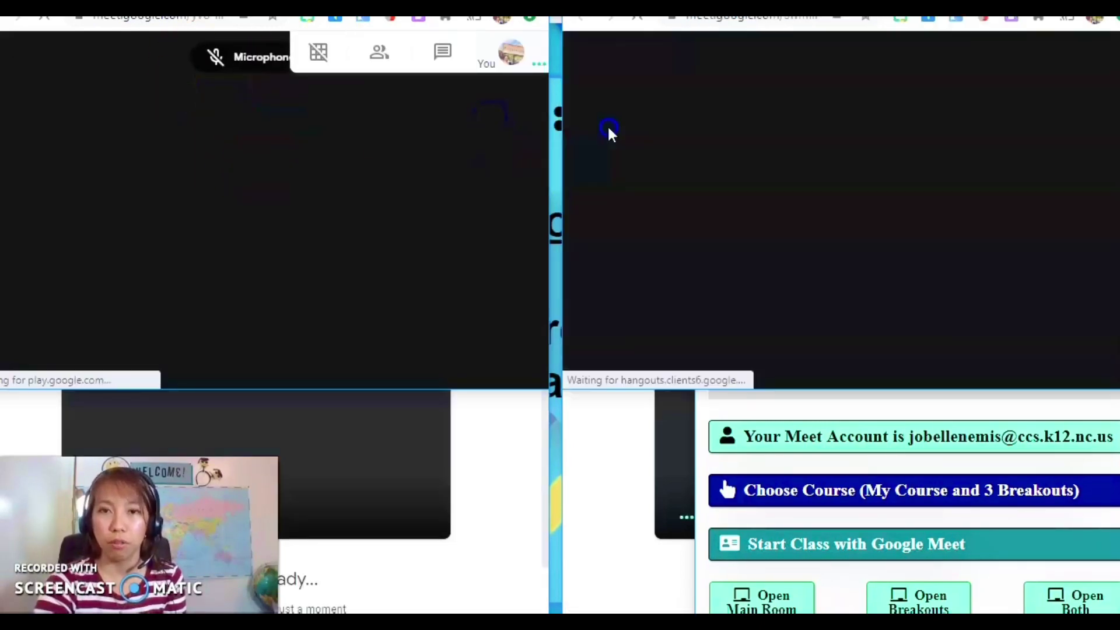
pyautogui.click(609, 455)
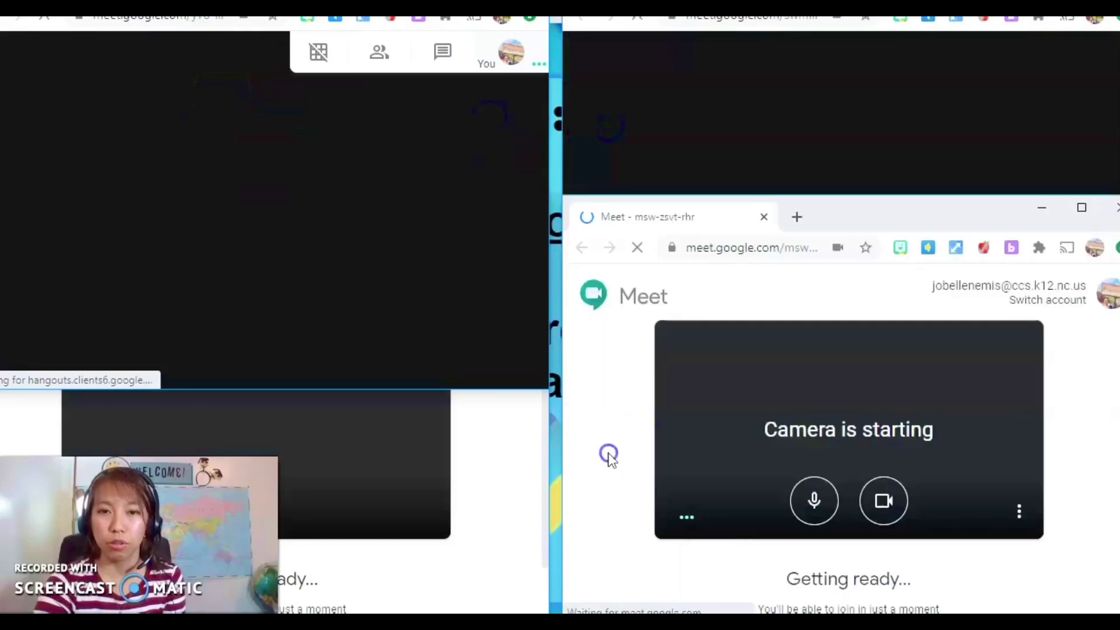
pyautogui.click(481, 493)
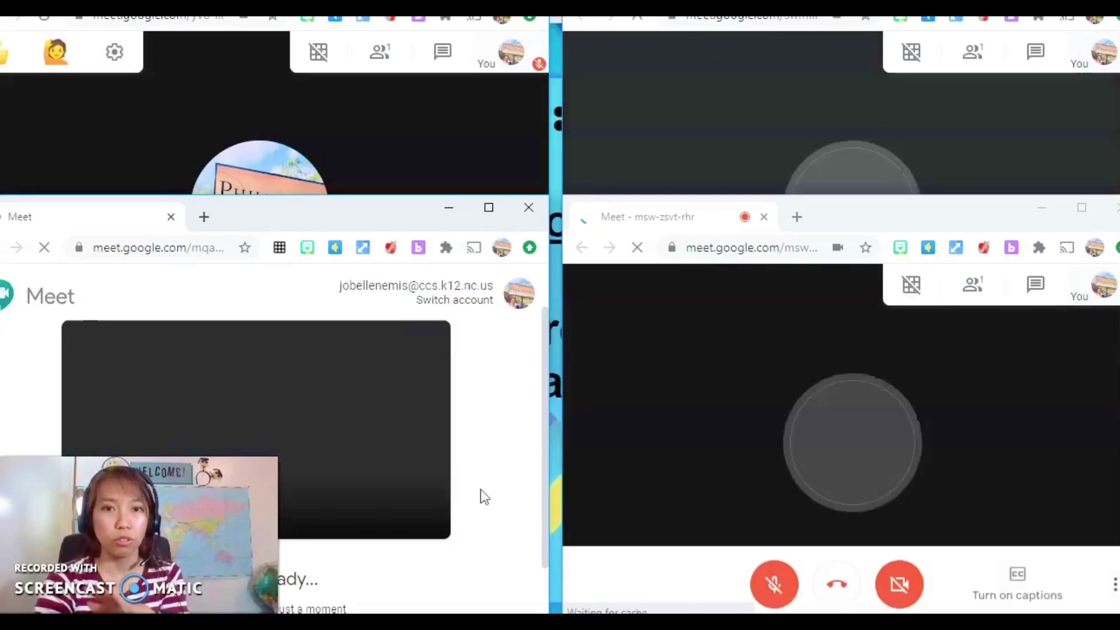
# - Check each call window again and reopen the Breakout Rooms extension panel
pyautogui.click(524, 124)
pyautogui.click(675, 96)
pyautogui.click(501, 448)
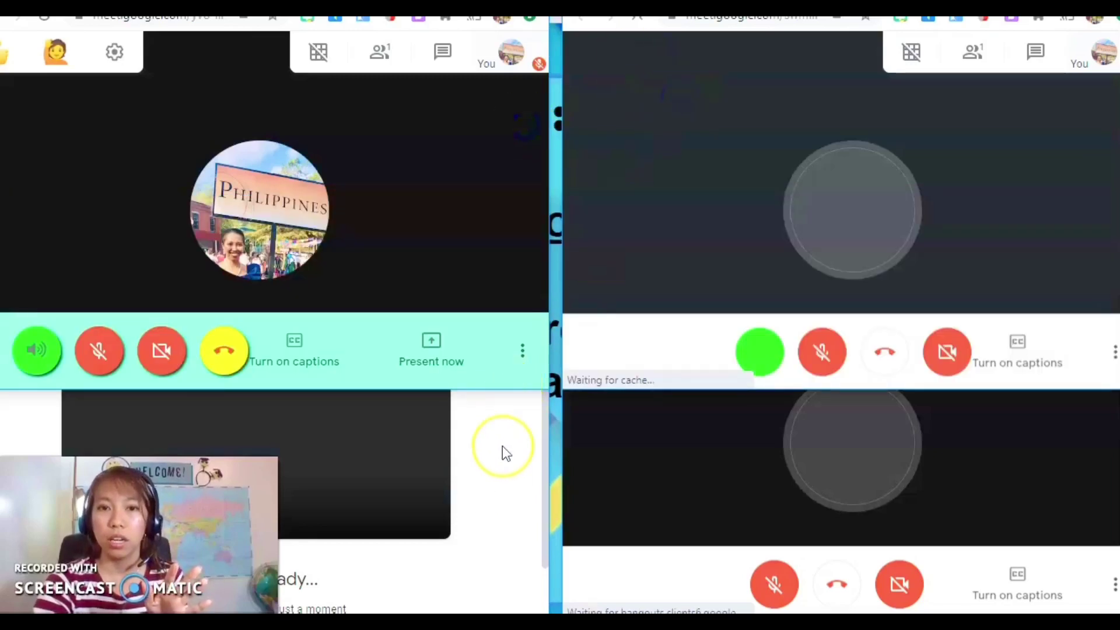
pyautogui.click(658, 438)
pyautogui.click(666, 114)
pyautogui.click(520, 110)
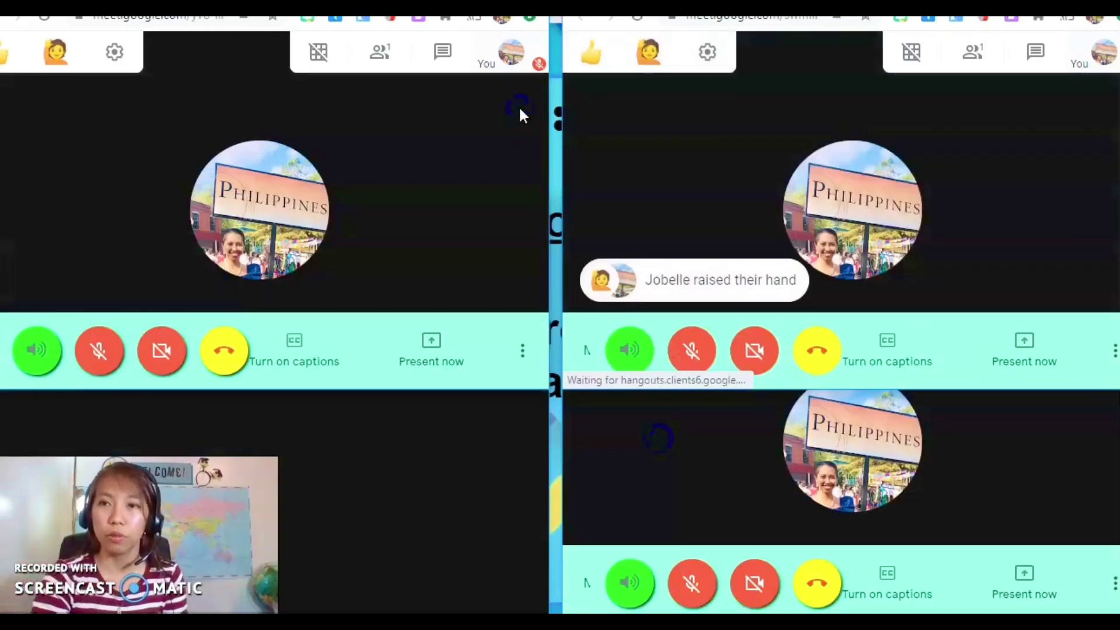
pyautogui.click(1014, 23)
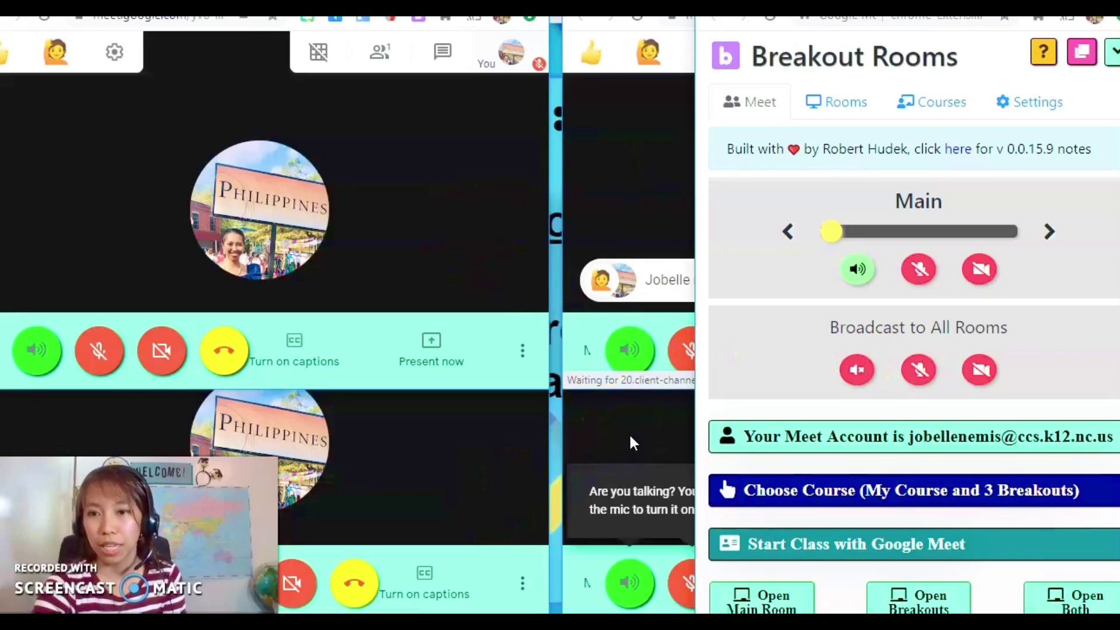
# - Broadcast speaker and mic on to all rooms and check the Meet windows
pyautogui.click(905, 387)
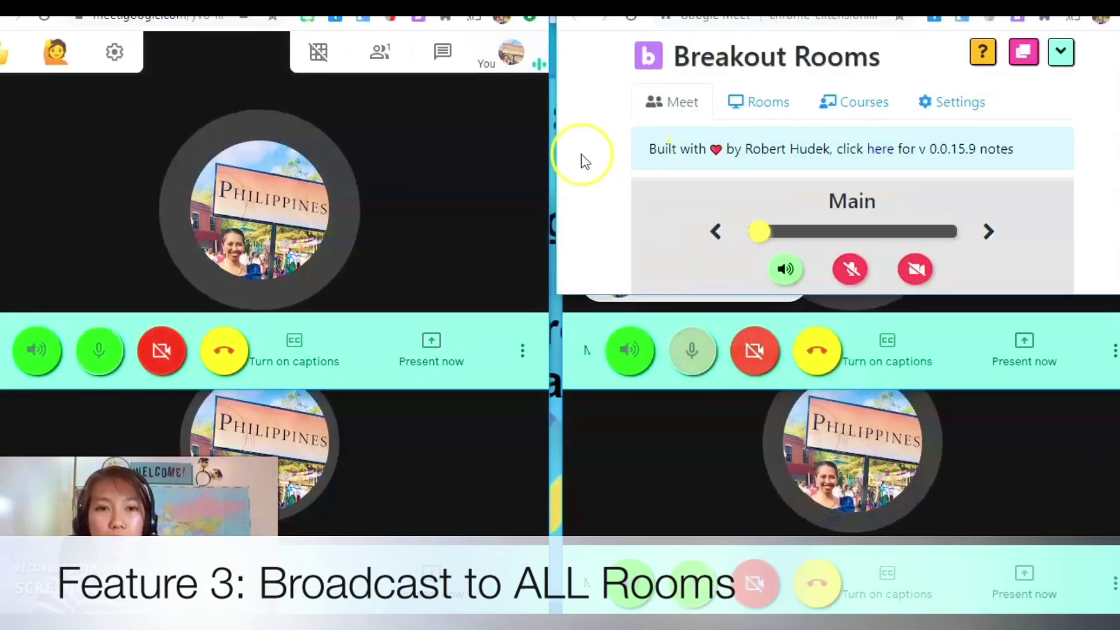
pyautogui.click(450, 183)
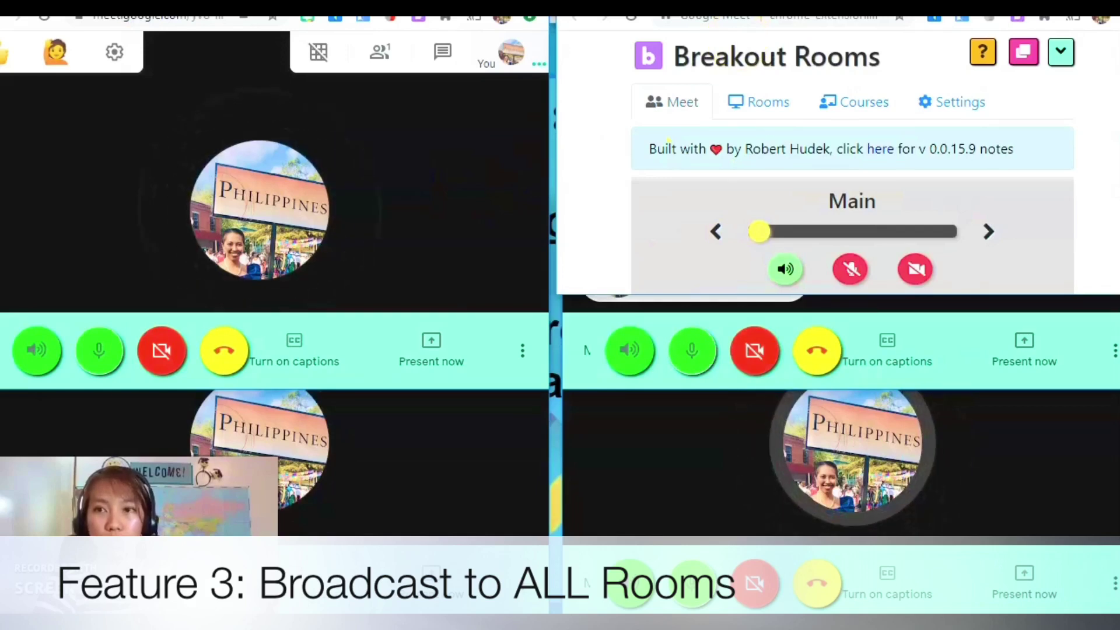
pyautogui.click(527, 236)
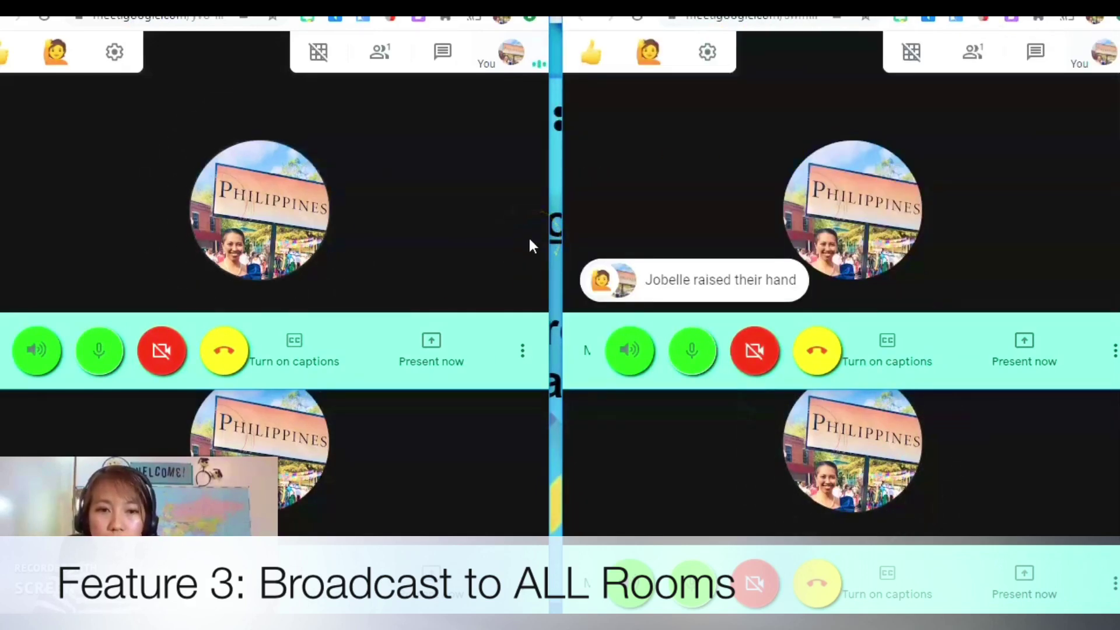
pyautogui.click(775, 257)
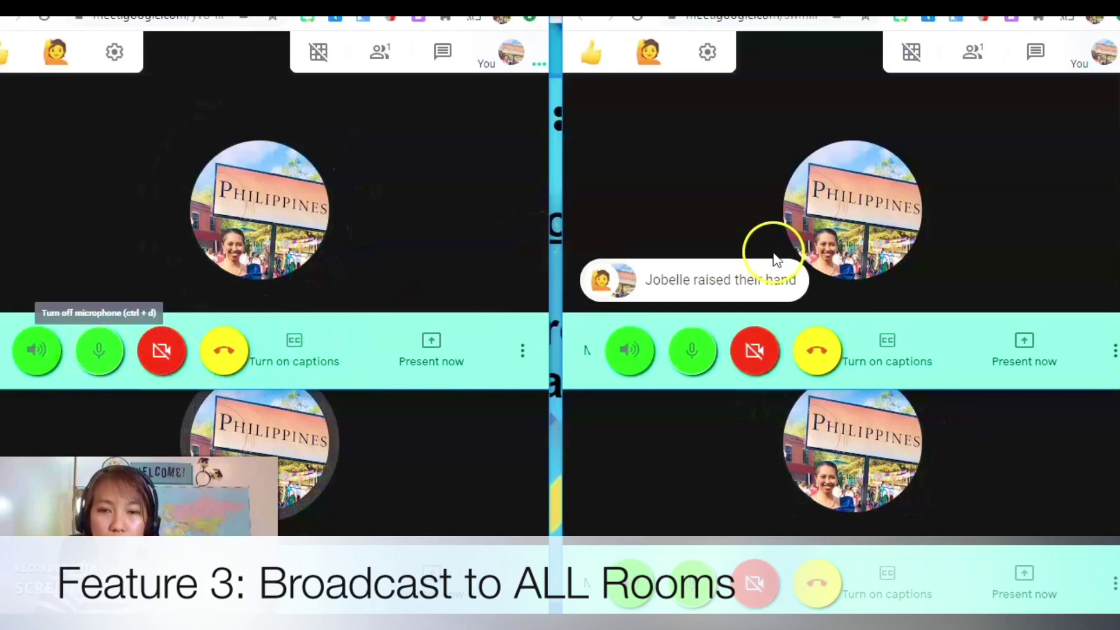
pyautogui.click(680, 412)
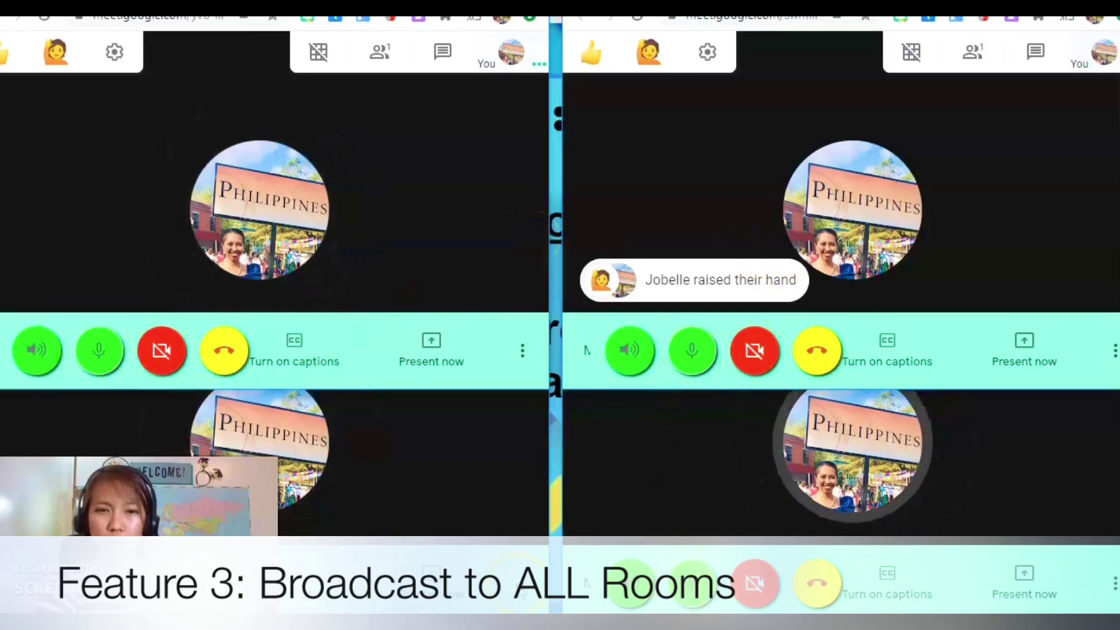
# - Broadcast the camera on to all rooms and verify it in a breakout window
pyautogui.click(905, 155)
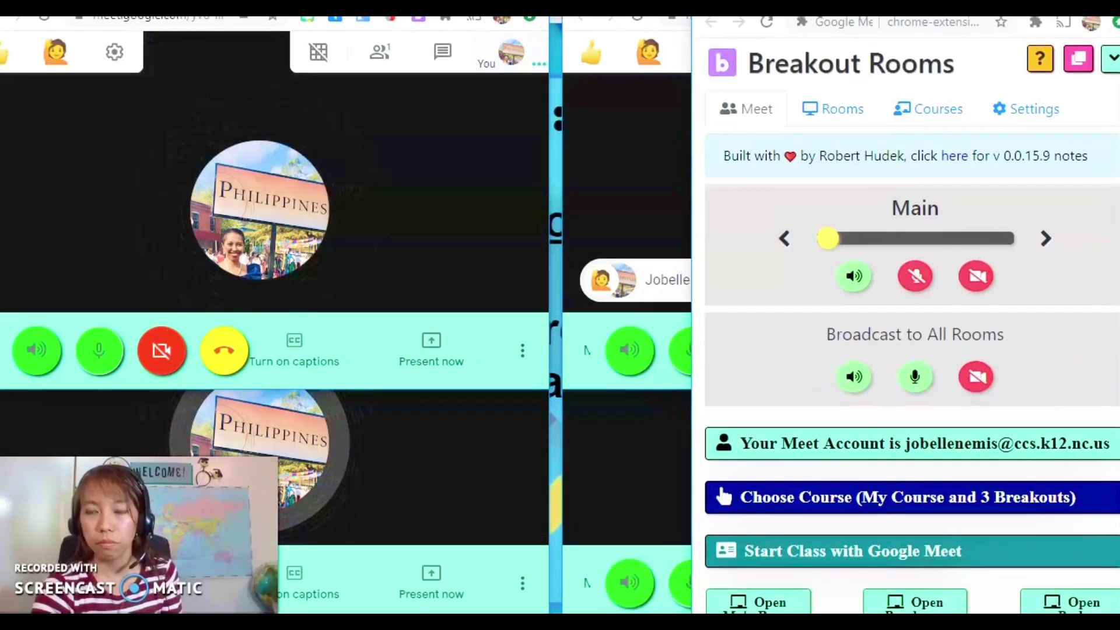
pyautogui.click(985, 378)
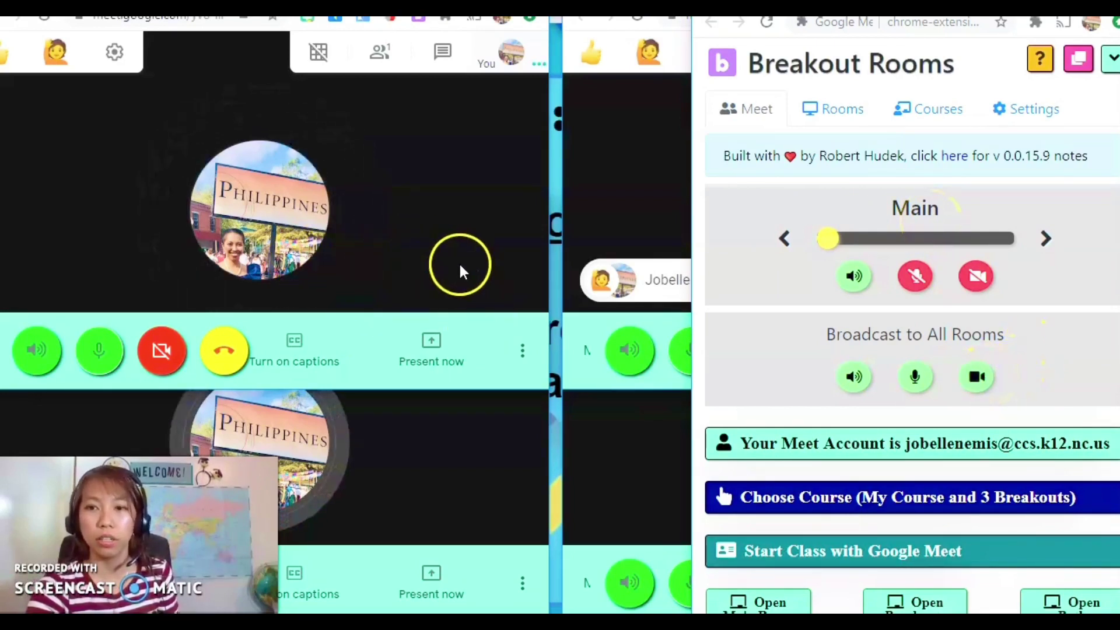
pyautogui.click(642, 150)
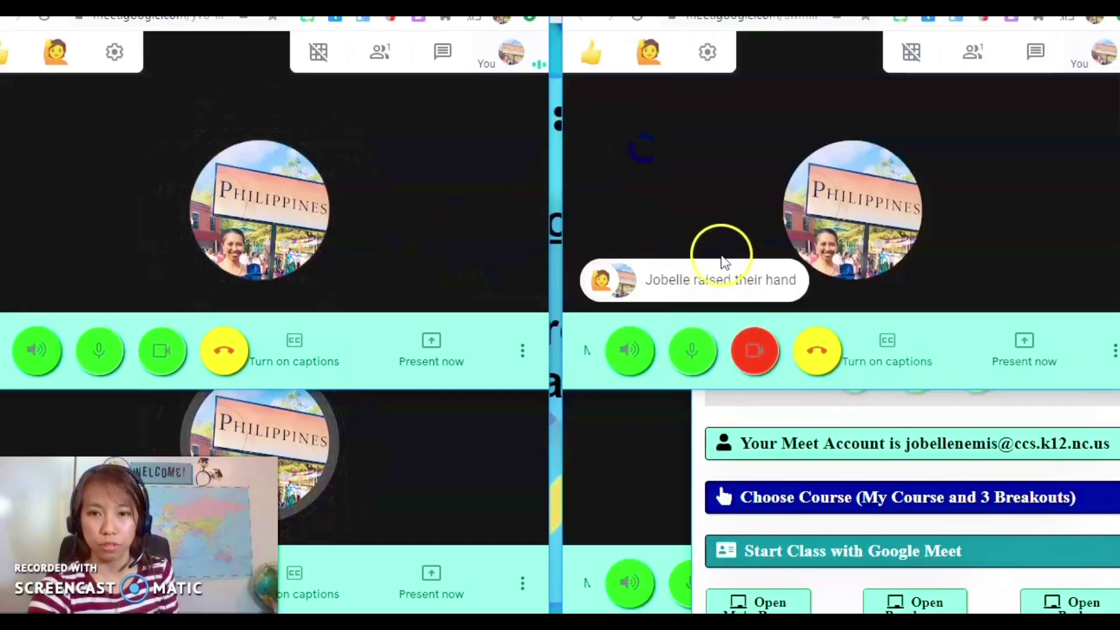
pyautogui.click(700, 526)
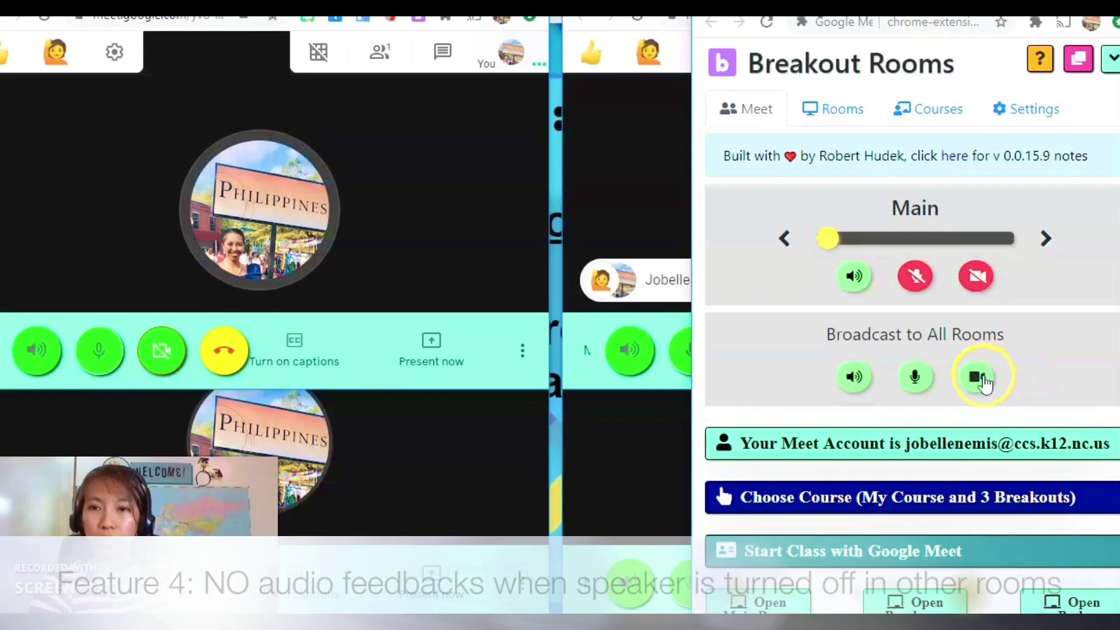
# - Broadcast camera-off, mic-off and speaker-off to every tiled Meet room
pyautogui.click(984, 382)
pyautogui.click(915, 382)
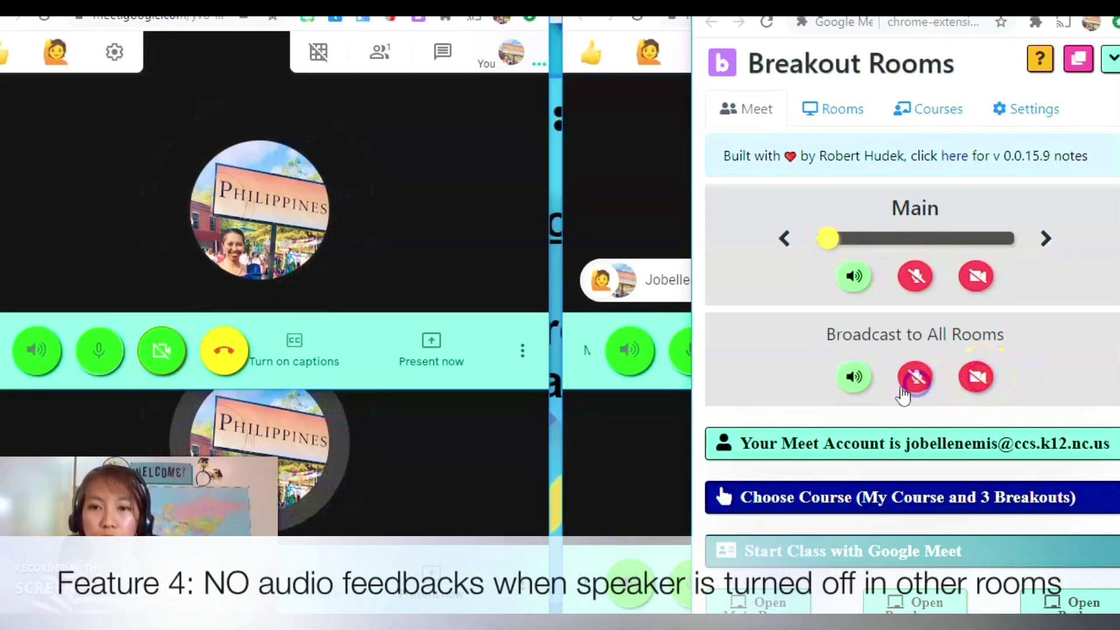
pyautogui.click(882, 383)
pyautogui.click(858, 381)
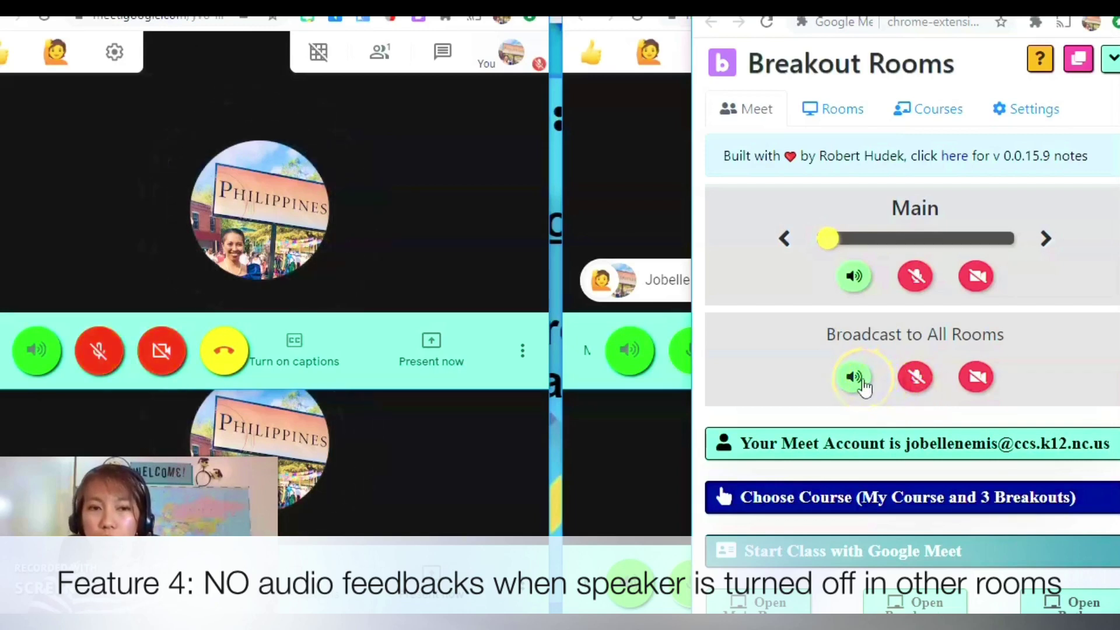